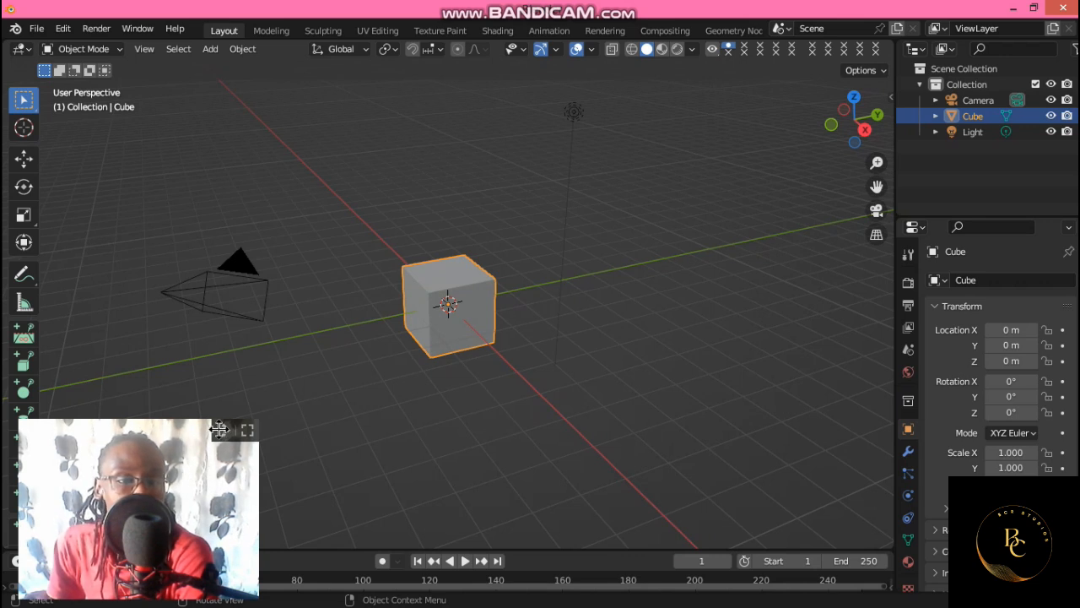
{"action": "left_click_drag", "start_coordinate": [555, 427], "coordinate": [1034, 438]}
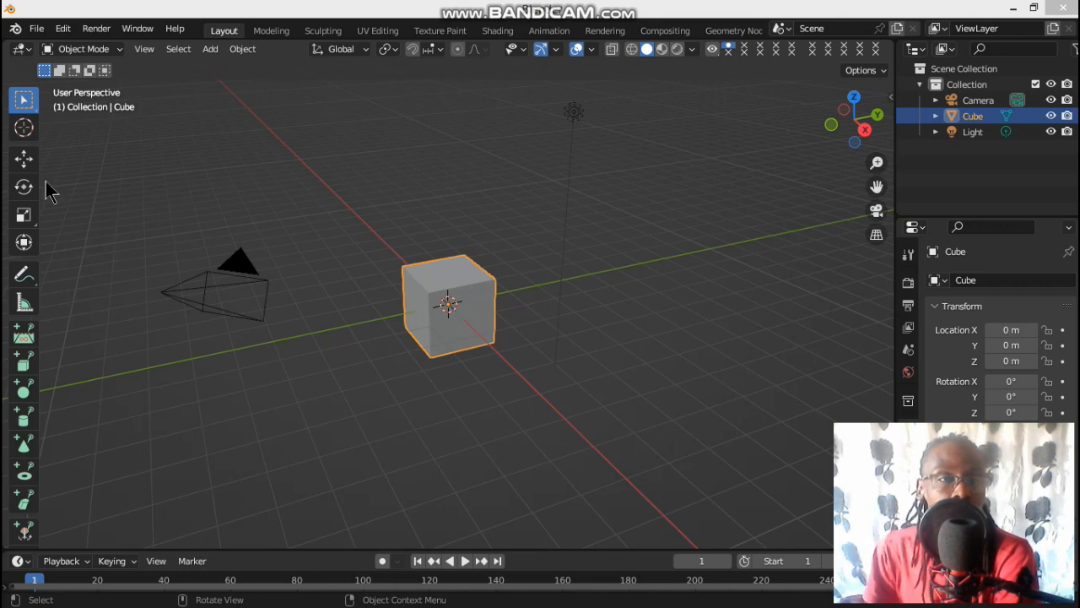
Search the add-ons in the preferences for "a.n" and turn the A.N.T.Landscape add-on off and back on
{"action": "left_click", "coordinate": [64, 34]}
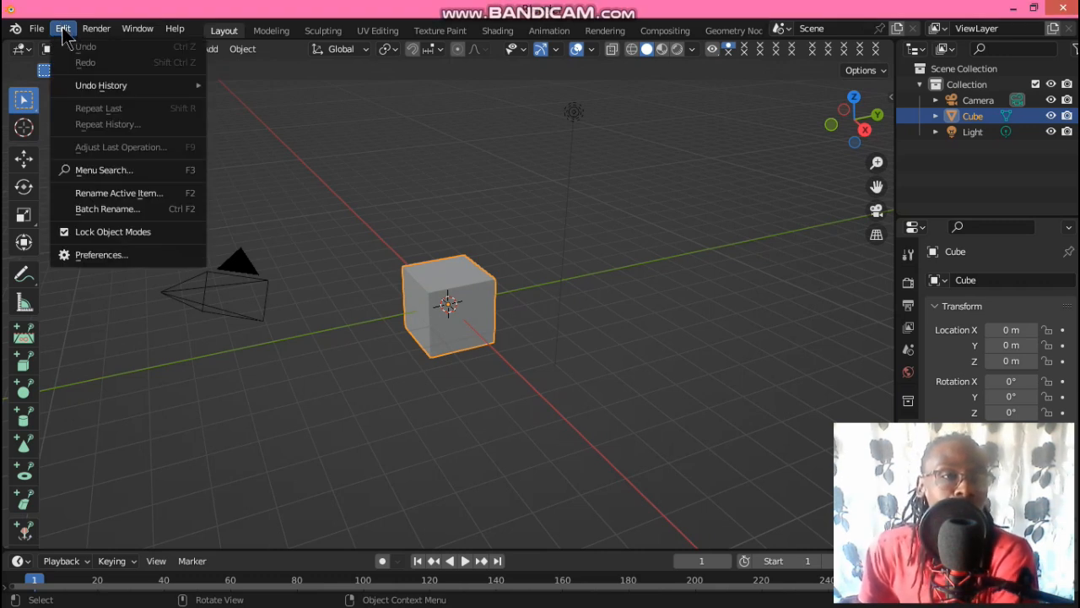
{"action": "left_click", "coordinate": [106, 255]}
{"action": "left_click", "coordinate": [436, 82]}
{"action": "type", "text": "a"}
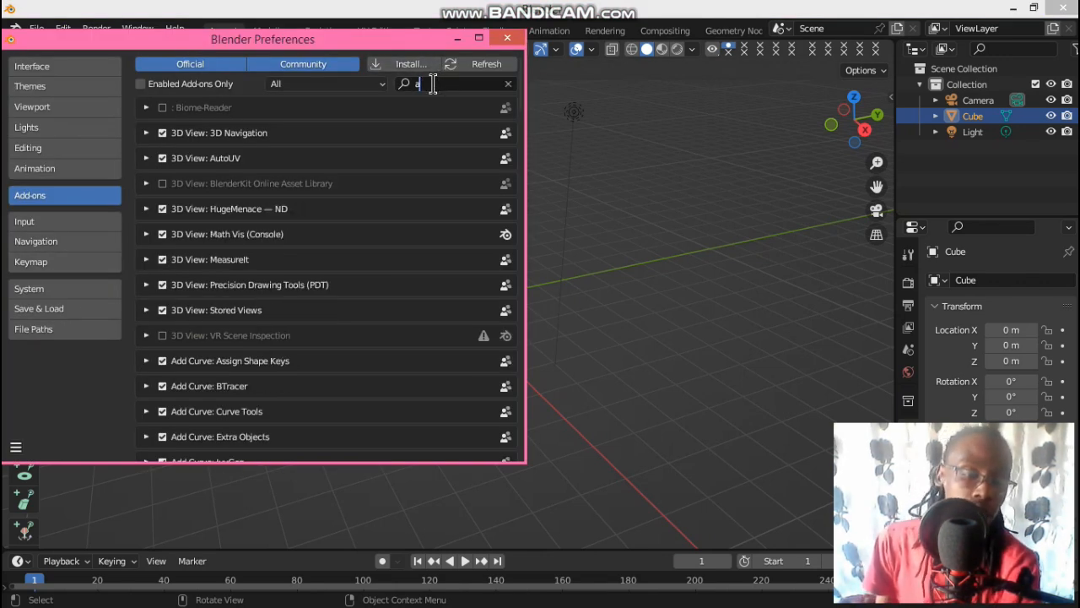
{"action": "type", "text": ".n"}
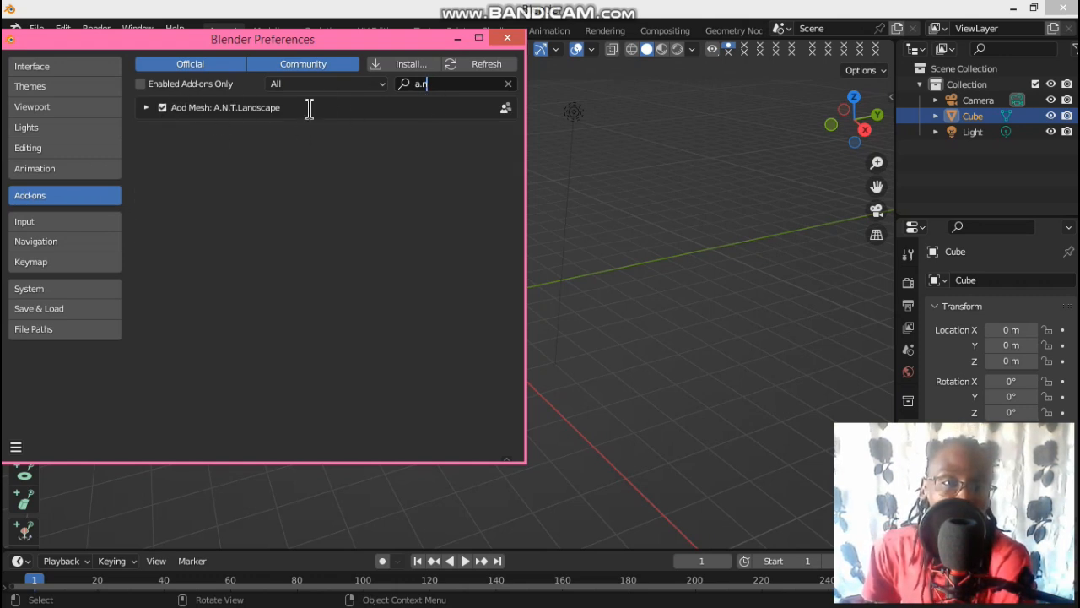
{"action": "left_click", "coordinate": [161, 107]}
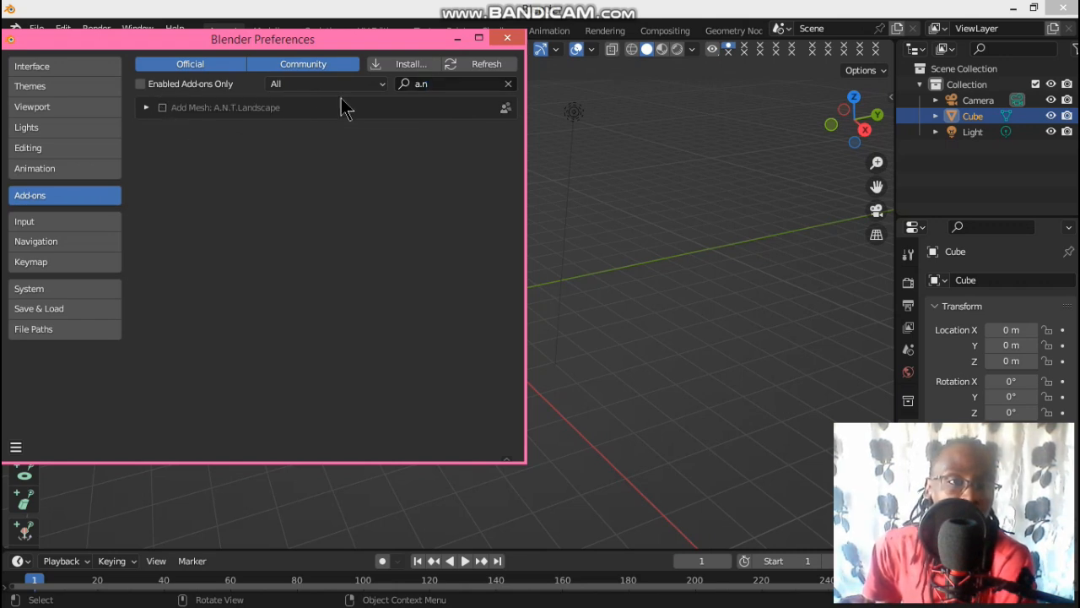
{"action": "left_click", "coordinate": [162, 108]}
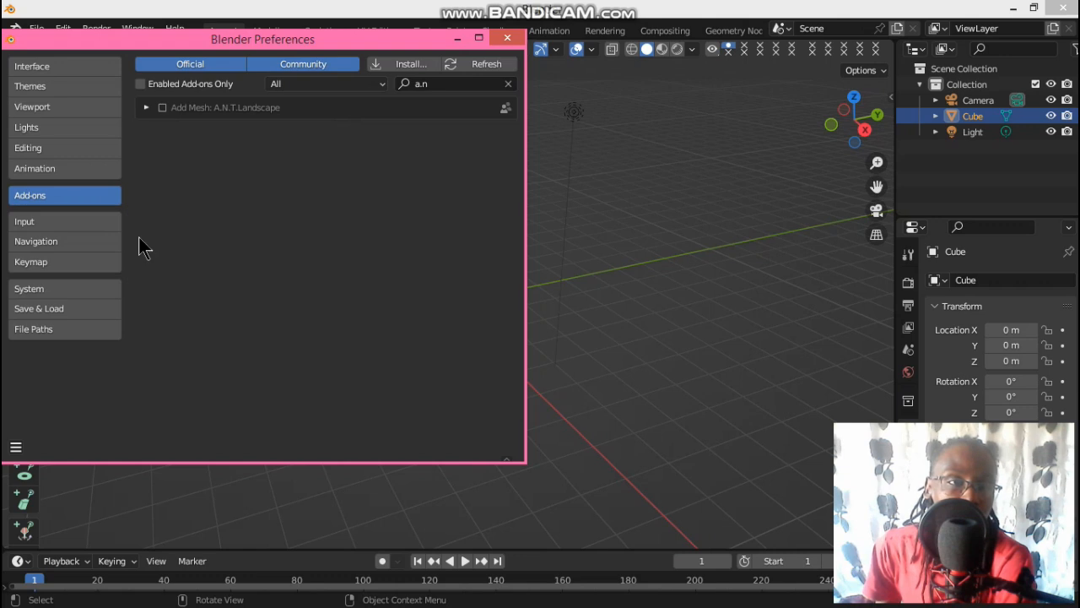
{"action": "left_click", "coordinate": [15, 448]}
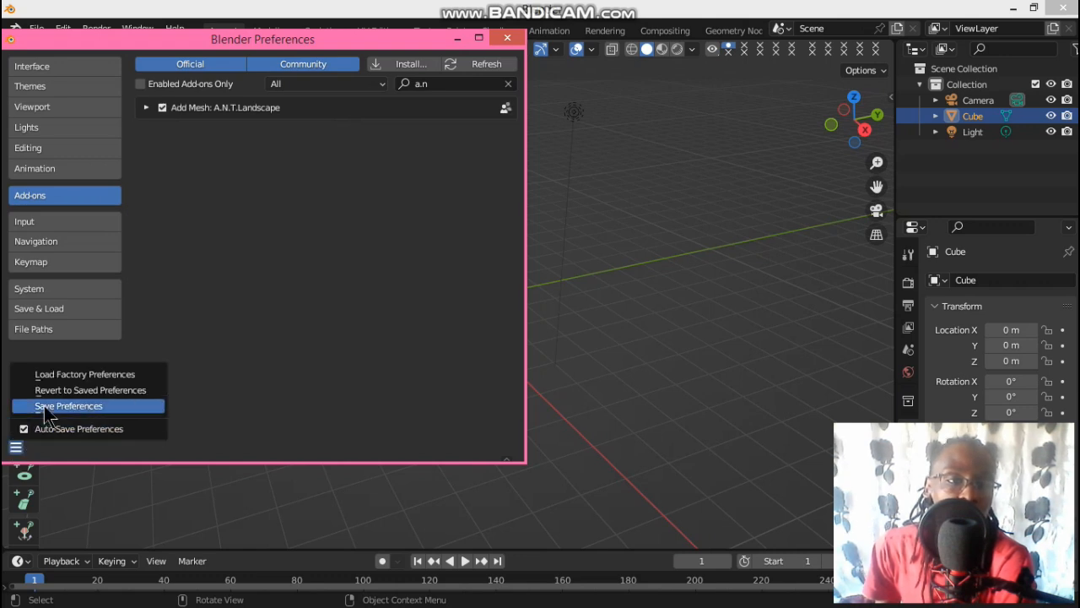
Search the add-ons for "node" and turn the Node Wrangler add-on off and back on
{"action": "left_click", "coordinate": [446, 83]}
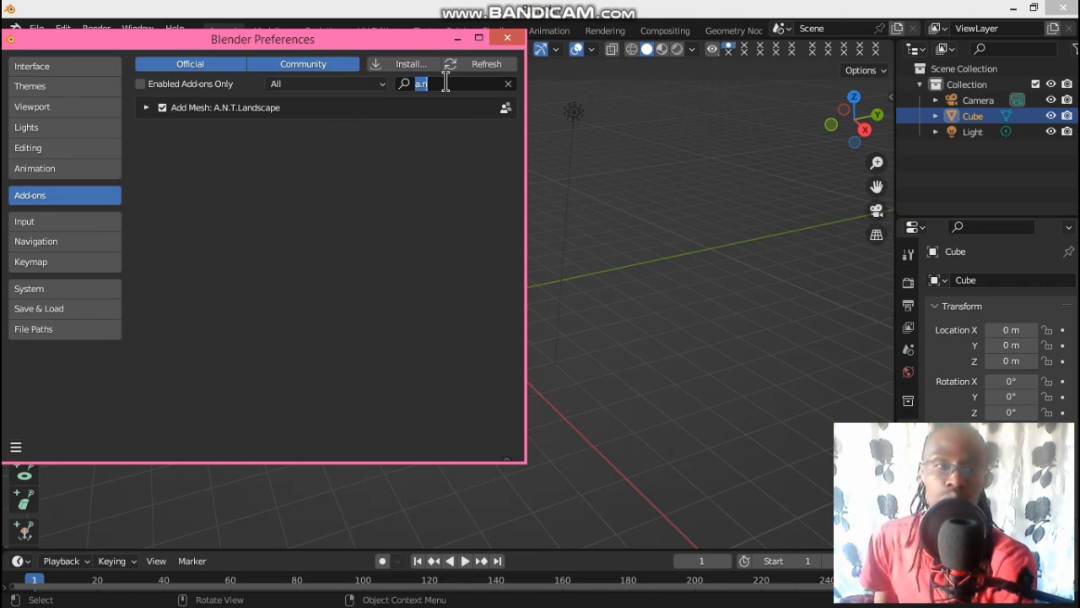
{"action": "key", "text": "BackSpace"}
{"action": "type", "text": "node"}
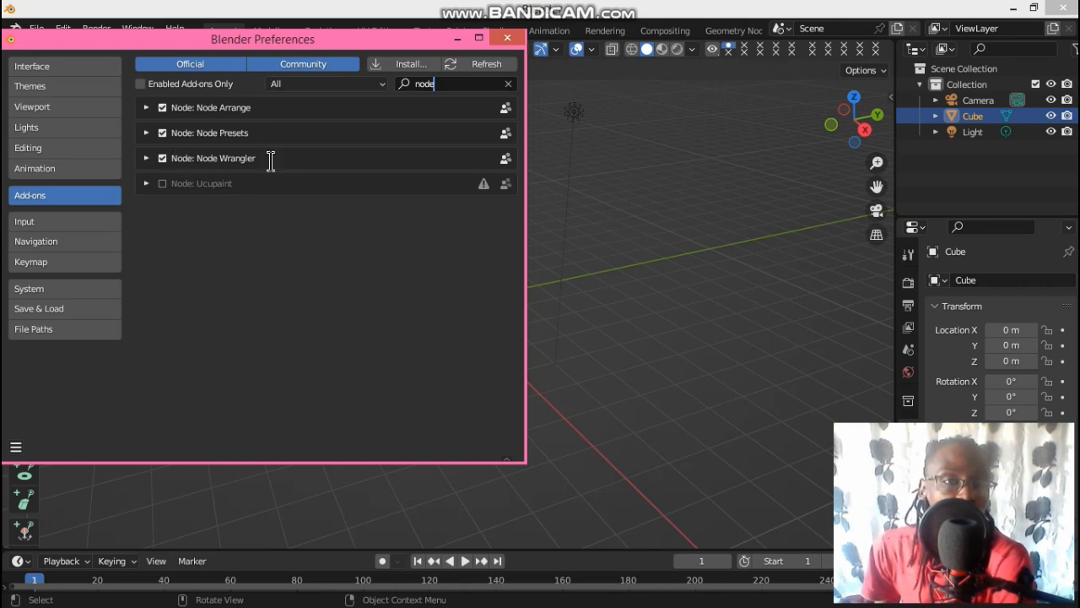
{"action": "left_click", "coordinate": [163, 159]}
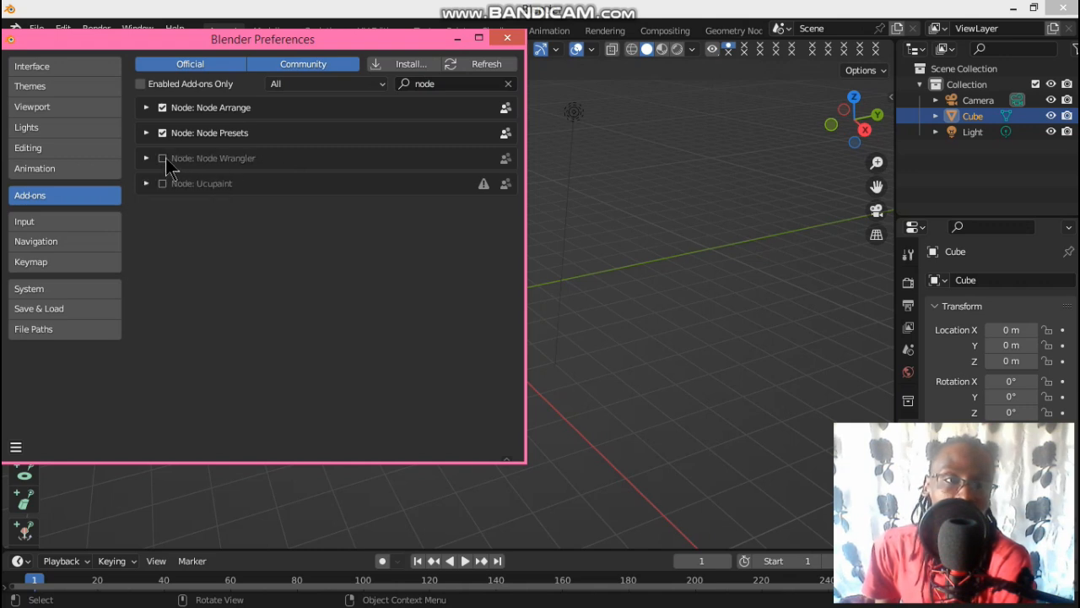
{"action": "left_click", "coordinate": [163, 158]}
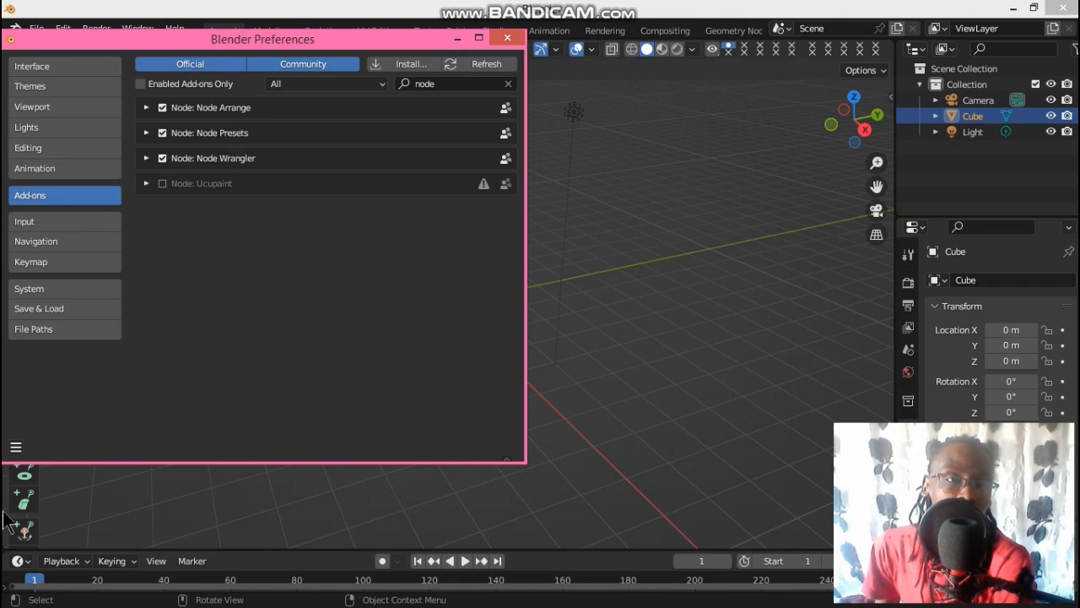
Save the preferences and close the preferences window
{"action": "left_click", "coordinate": [15, 450]}
{"action": "left_click", "coordinate": [54, 406]}
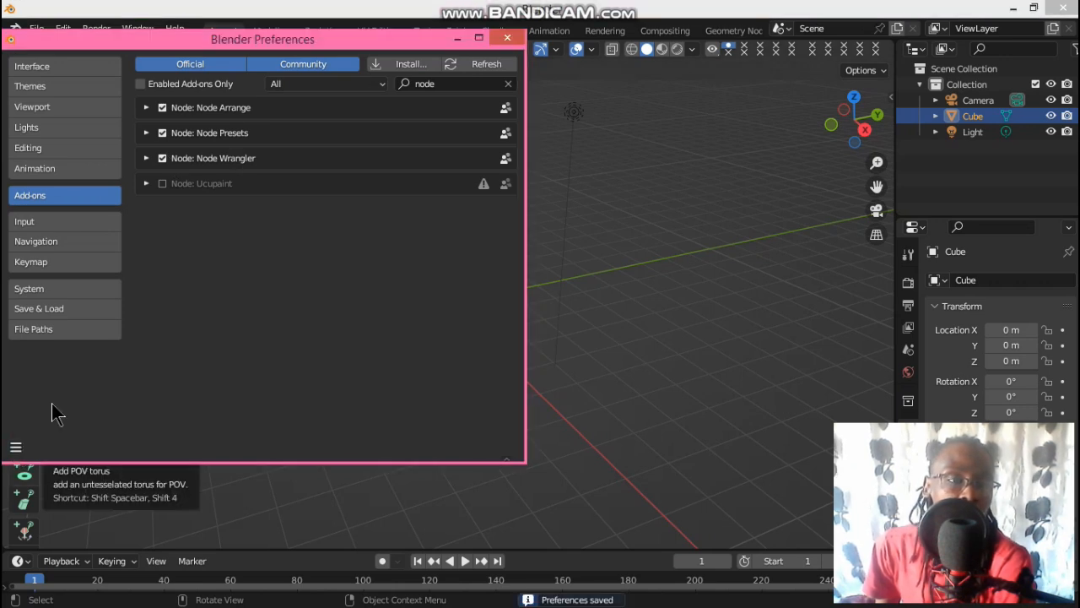
{"action": "left_click", "coordinate": [16, 447]}
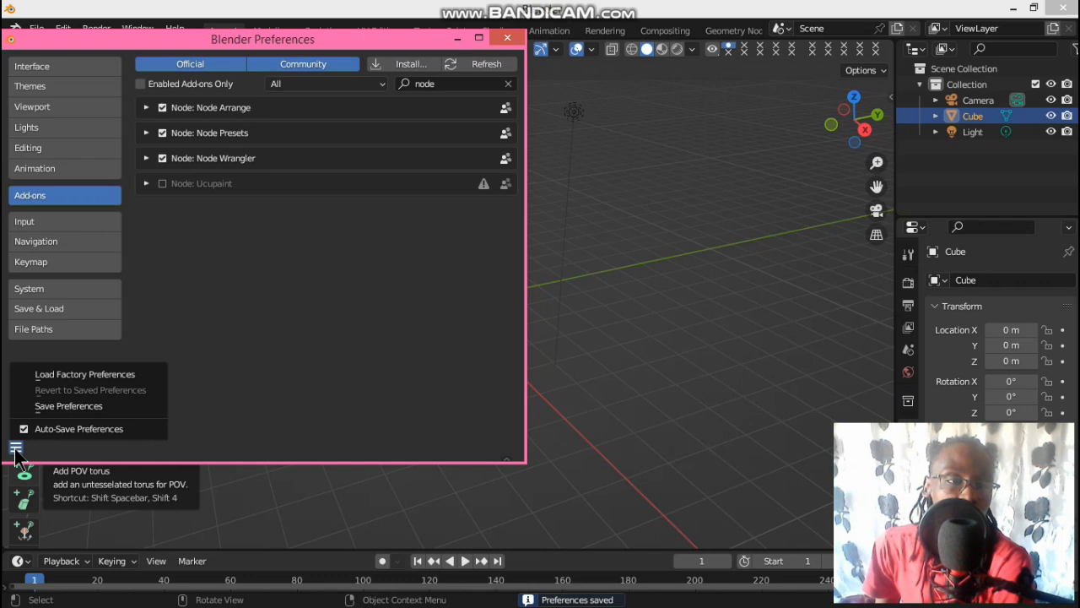
{"action": "left_click", "coordinate": [64, 407]}
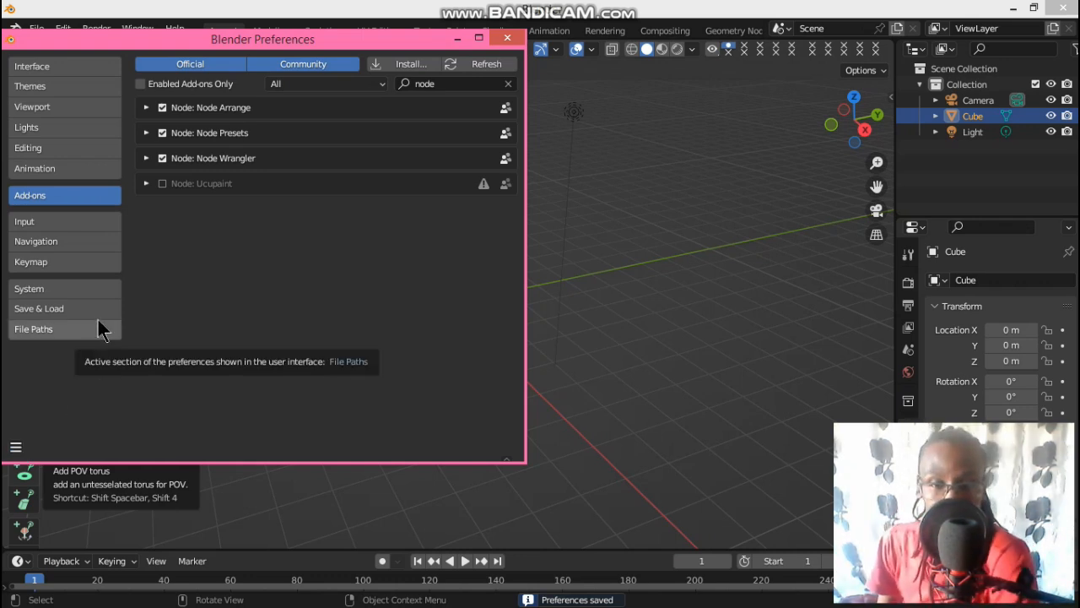
{"action": "left_click", "coordinate": [506, 37]}
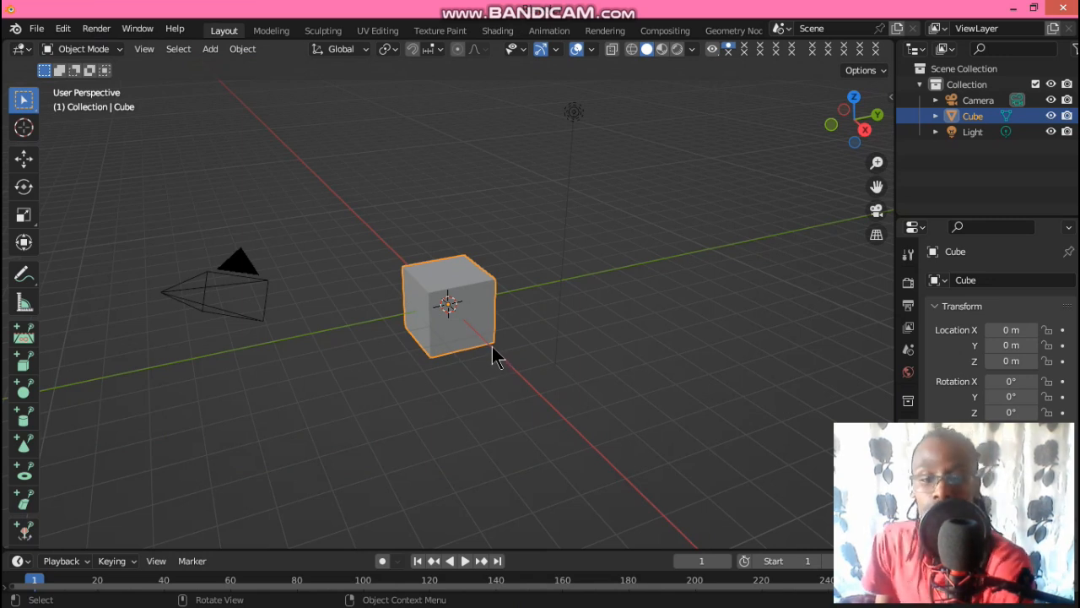
Delete the default cube and add a Landscape mesh in its place
{"action": "key", "text": "Delete"}
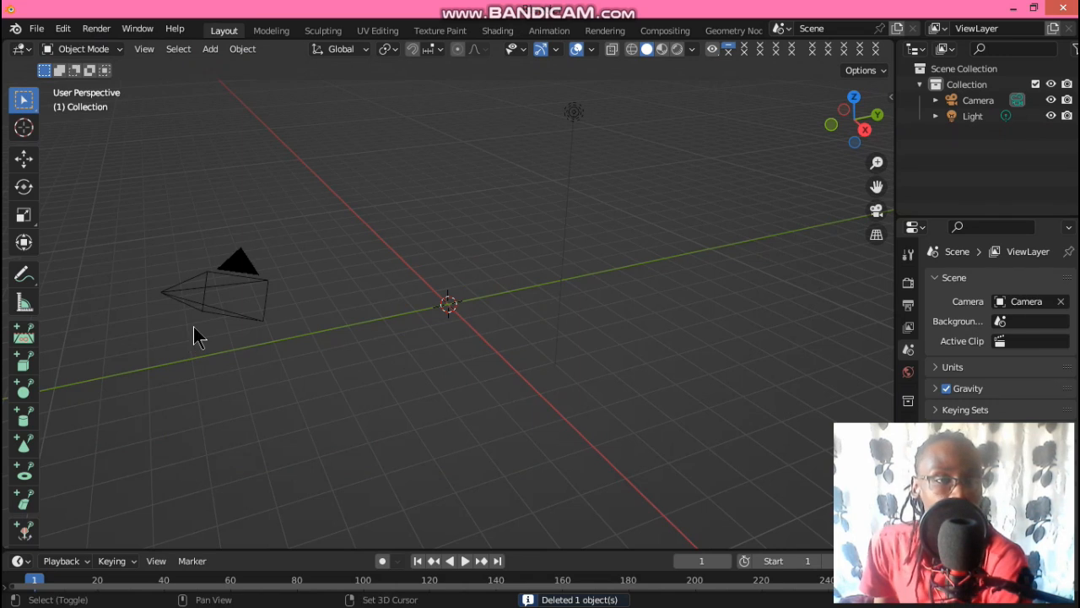
{"action": "key", "text": "shift+a"}
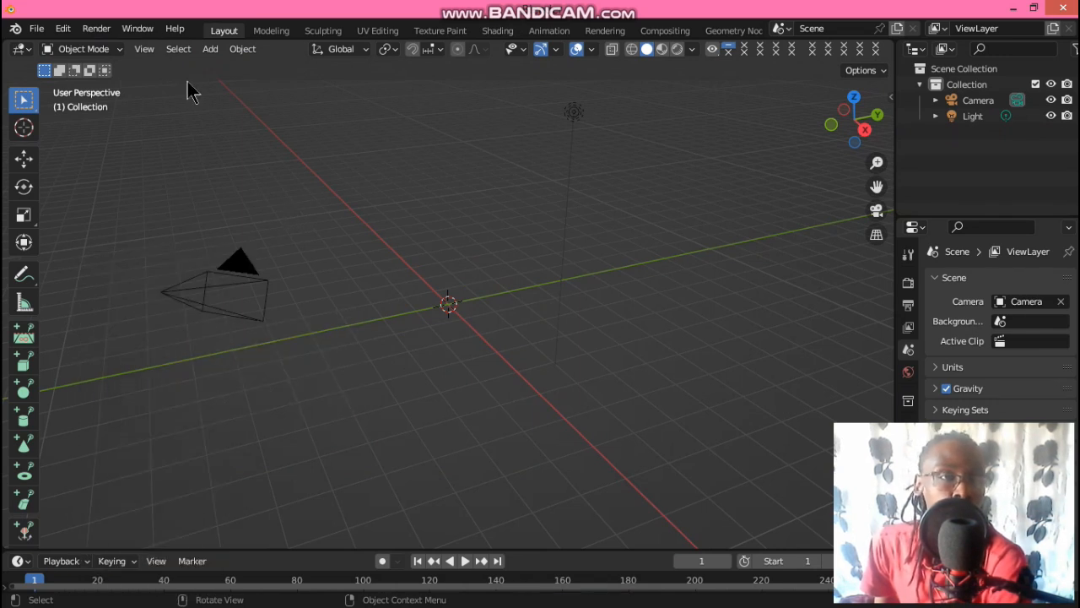
{"action": "left_click", "coordinate": [211, 49]}
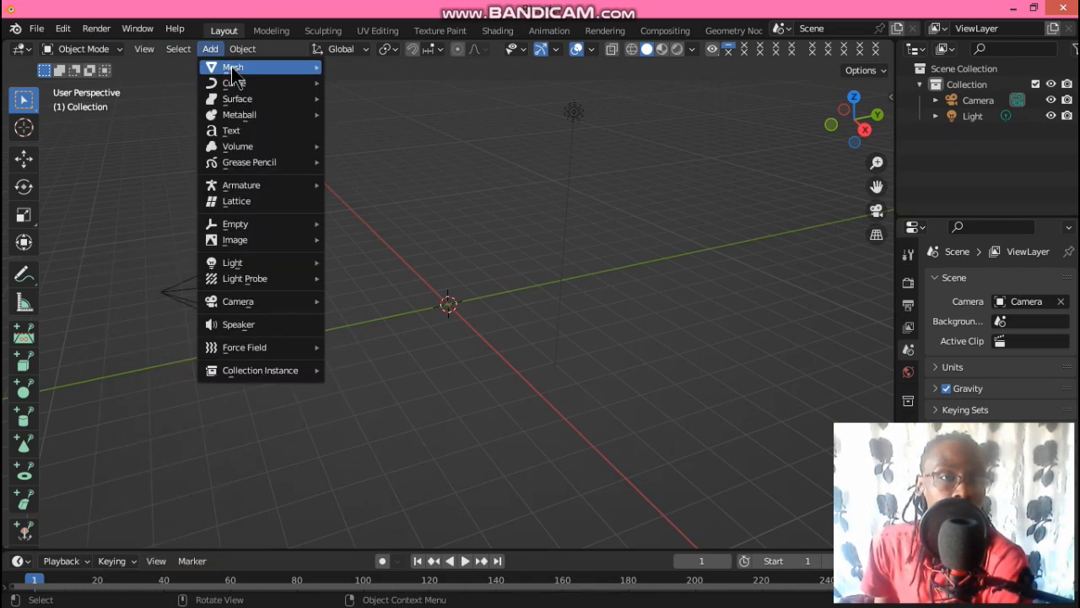
{"action": "key", "text": "shift+a"}
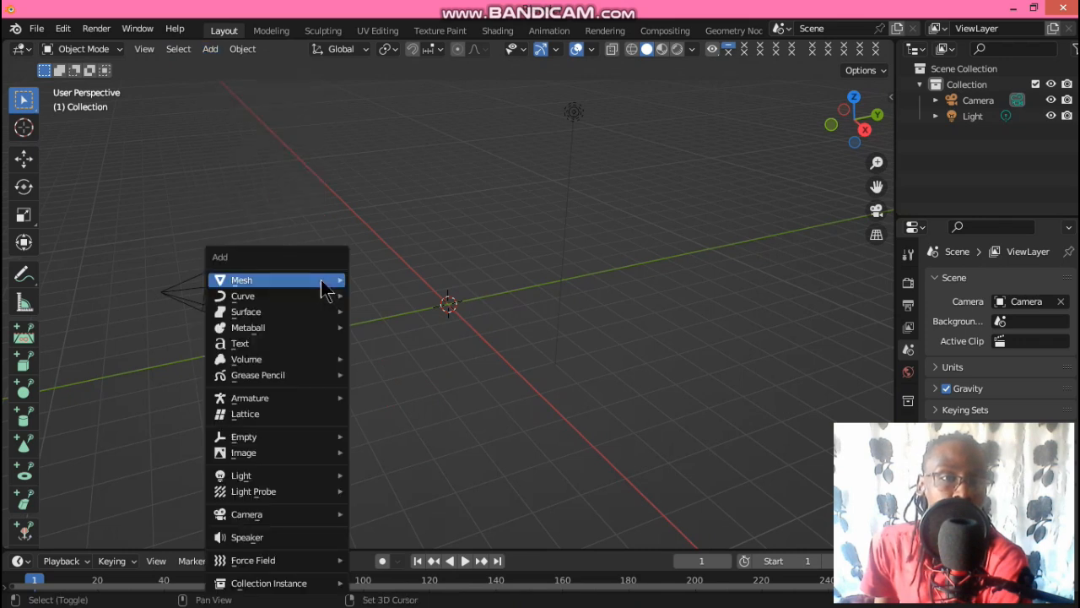
{"action": "mouse_move", "coordinate": [323, 287]}
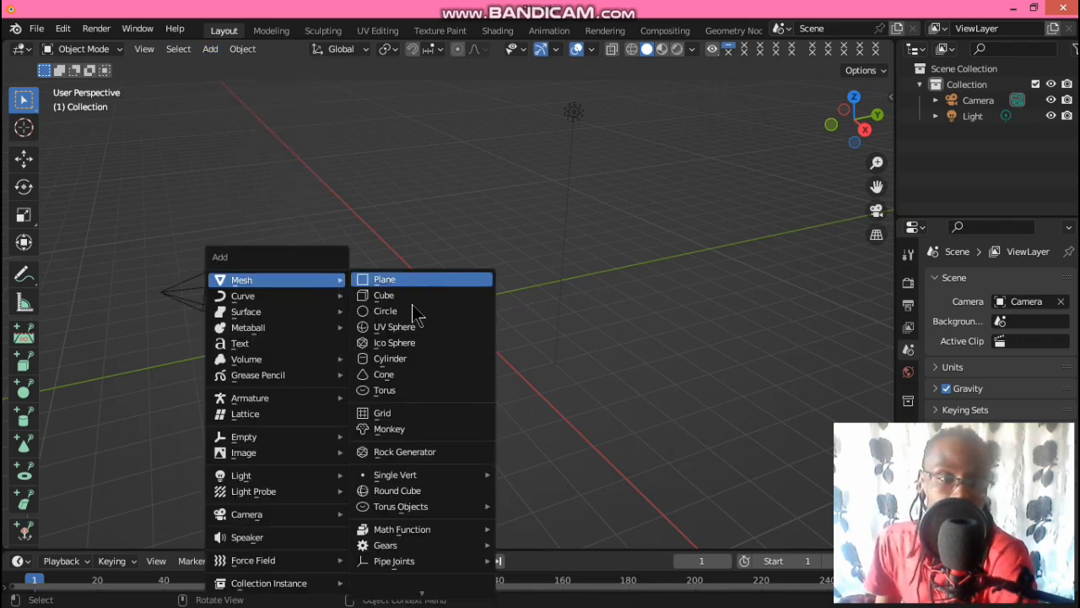
{"action": "mouse_move", "coordinate": [427, 591]}
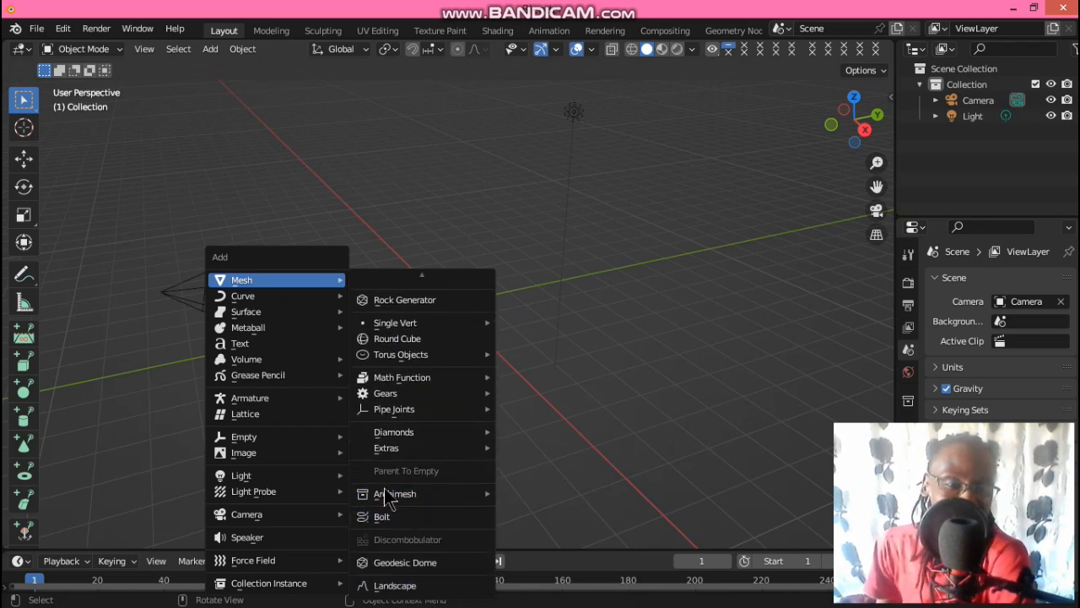
{"action": "left_click", "coordinate": [400, 588]}
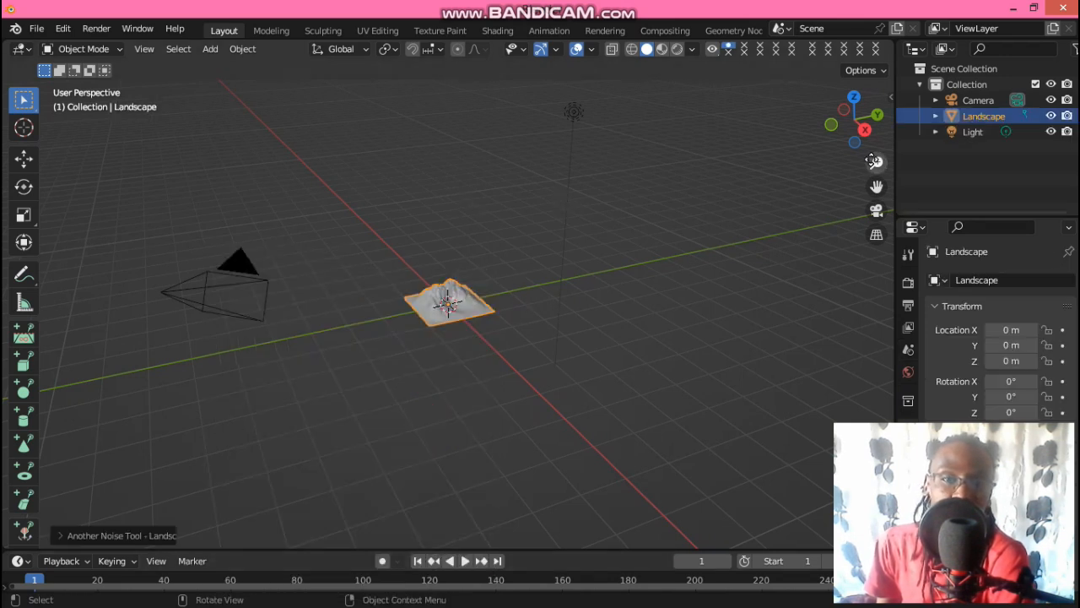
Expand the landscape's creation settings and examine the terrain from several angles along with its main, noise and displace settings
{"action": "left_click_drag", "start_coordinate": [875, 163], "coordinate": [876, 245]}
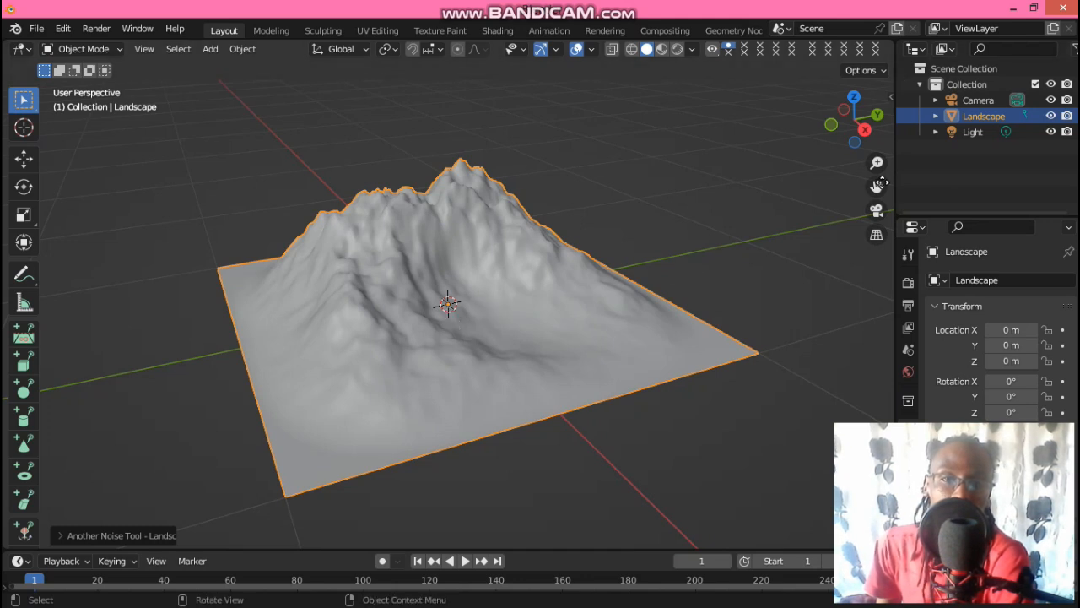
{"action": "left_click_drag", "start_coordinate": [876, 162], "coordinate": [832, 144]}
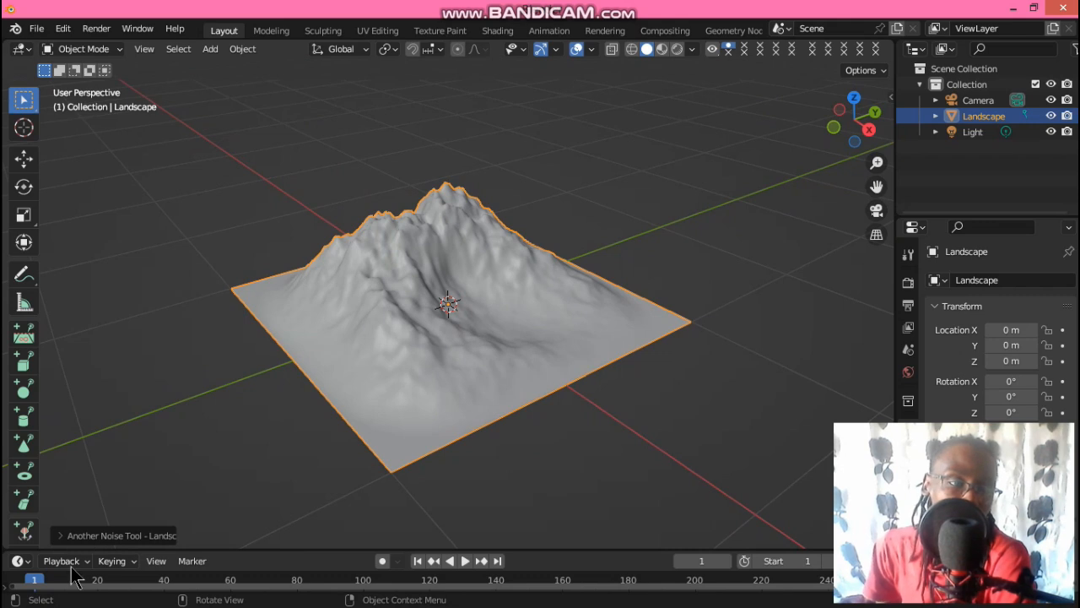
{"action": "left_click", "coordinate": [85, 535]}
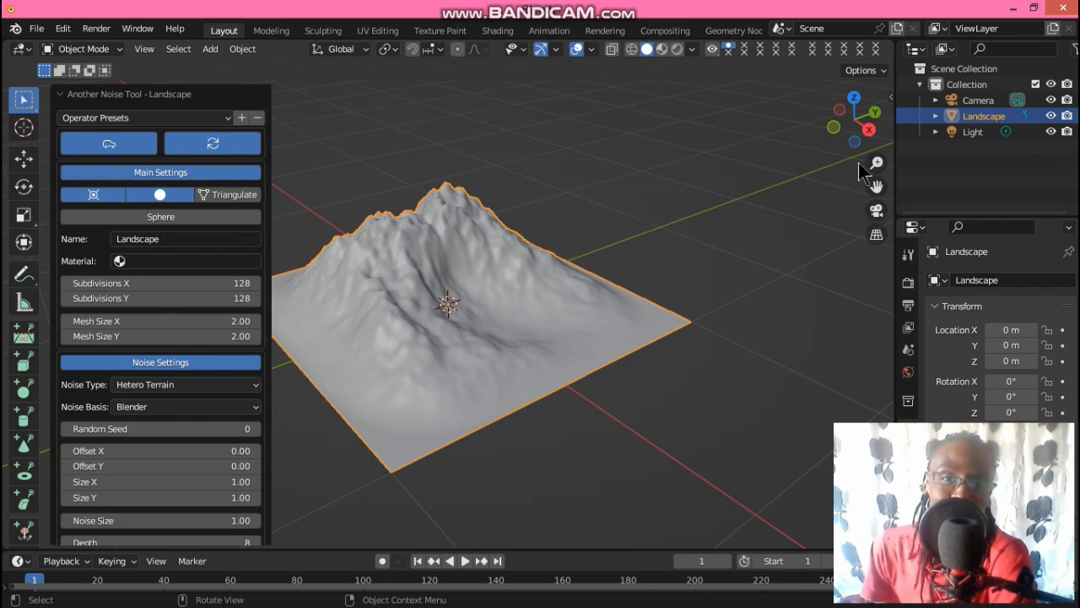
{"action": "left_click_drag", "start_coordinate": [877, 185], "coordinate": [986, 183]}
{"action": "left_click_drag", "start_coordinate": [870, 137], "coordinate": [715, 109]}
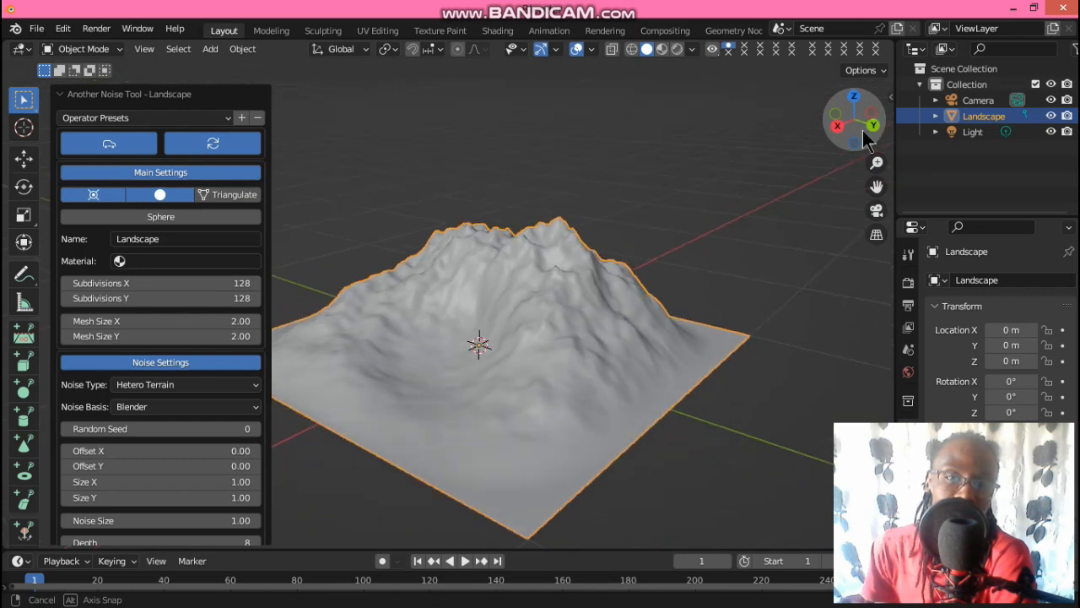
{"action": "left_click_drag", "start_coordinate": [877, 186], "coordinate": [912, 137]}
{"action": "left_click_drag", "start_coordinate": [312, 210], "coordinate": [435, 230]}
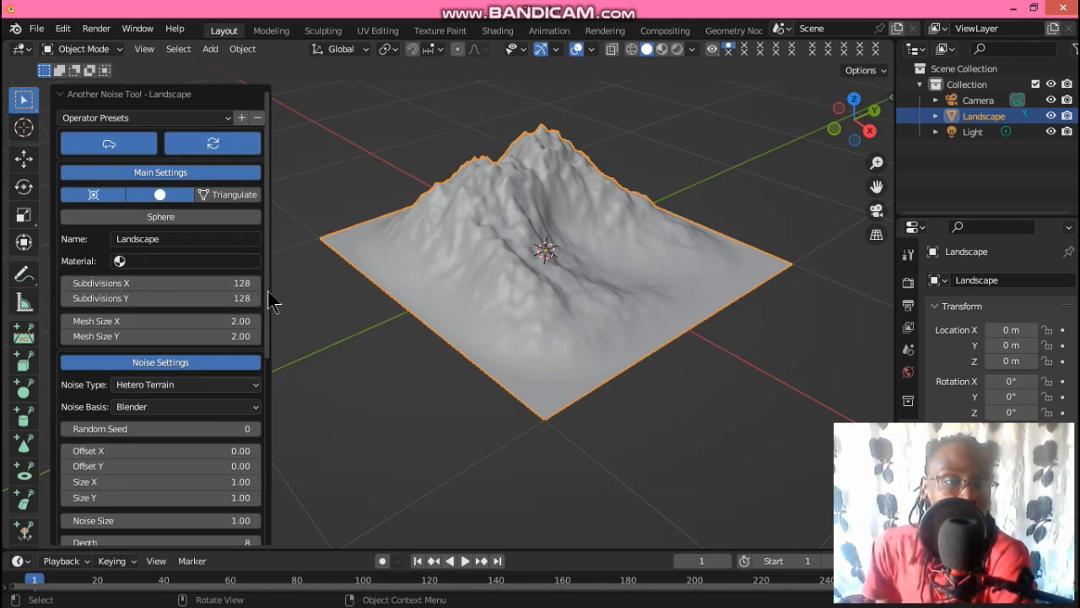
{"action": "scroll", "coordinate": [265, 355], "scroll_direction": "down", "scroll_amount": 5}
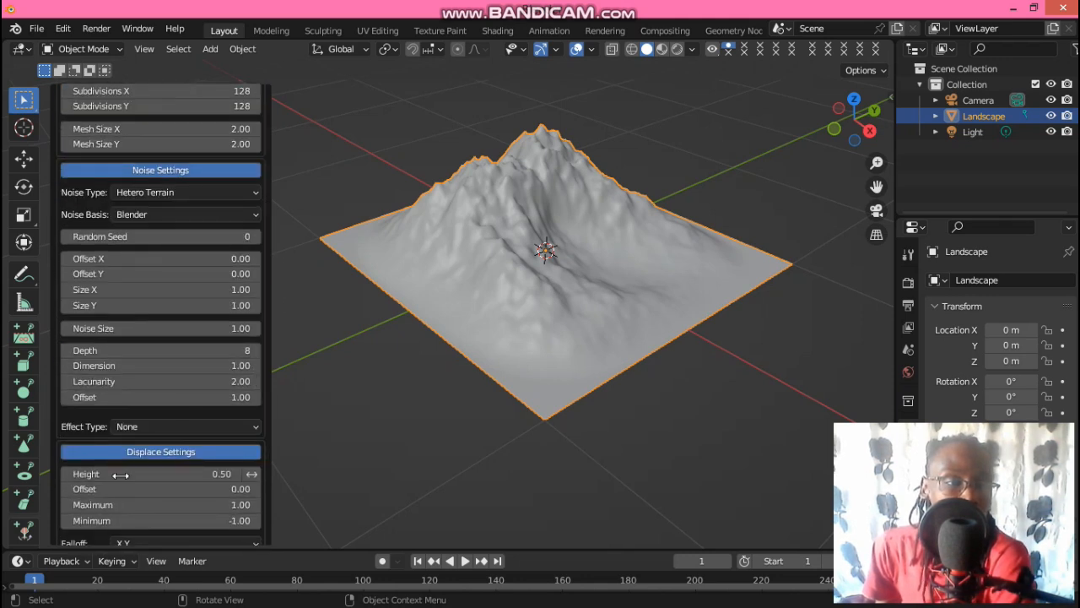
{"action": "scroll", "coordinate": [262, 393], "scroll_direction": "down", "scroll_amount": 3}
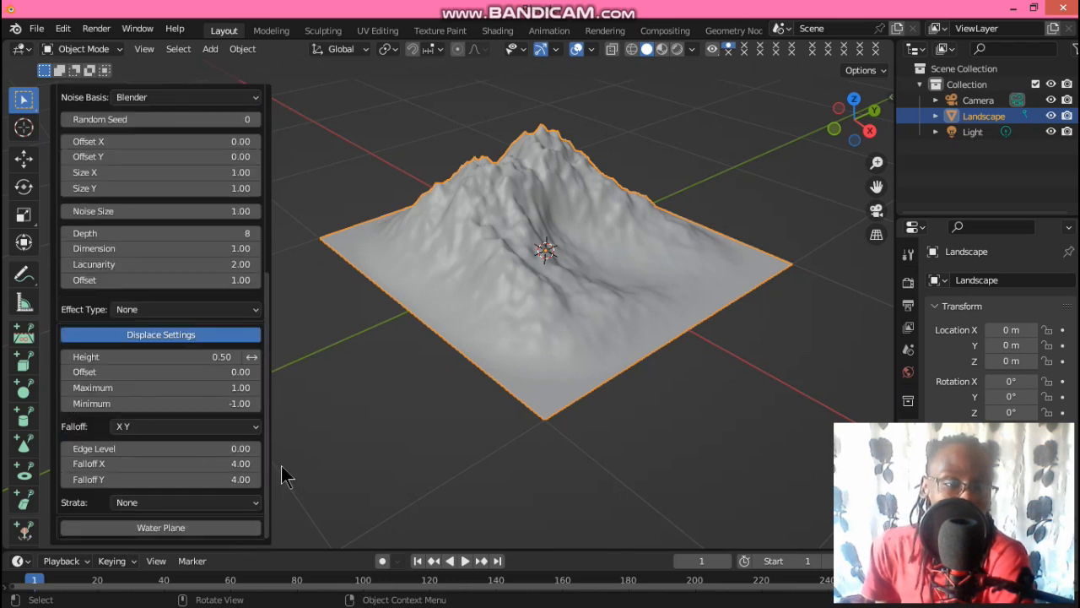
{"action": "scroll", "coordinate": [270, 464], "scroll_direction": "up", "scroll_amount": 9}
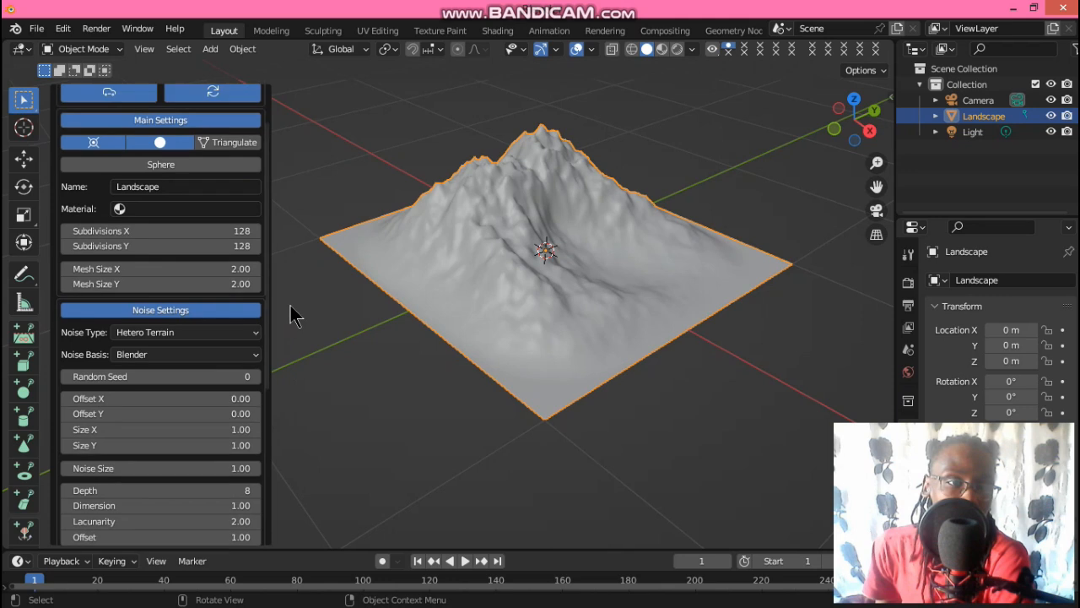
{"action": "scroll", "coordinate": [284, 301], "scroll_direction": "down", "scroll_amount": 1}
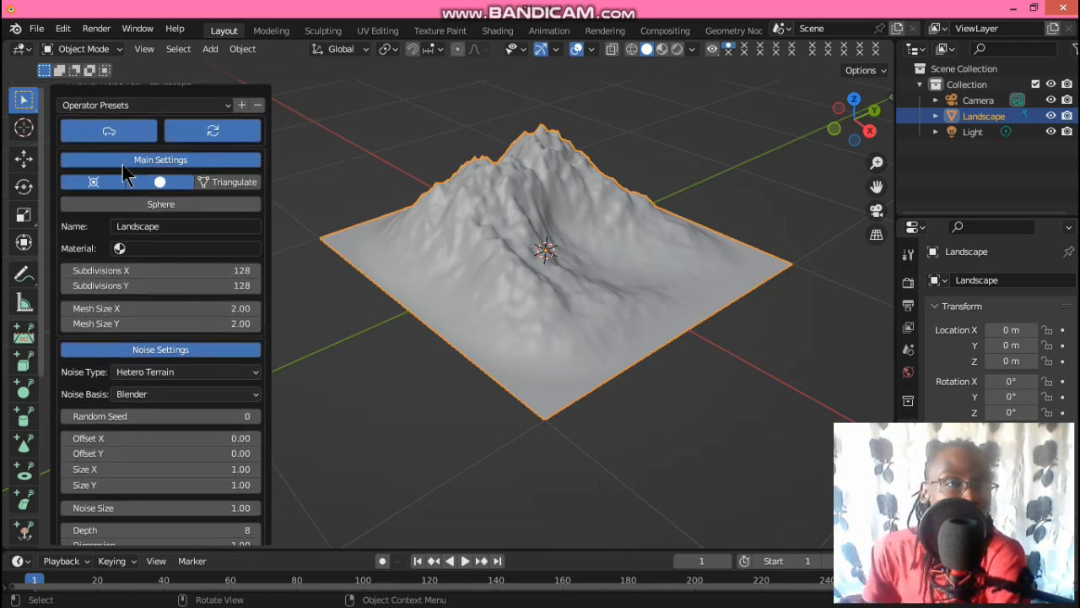
Apply the canyons operator preset to the landscape and inspect the resulting terrain up close
{"action": "left_click", "coordinate": [171, 105]}
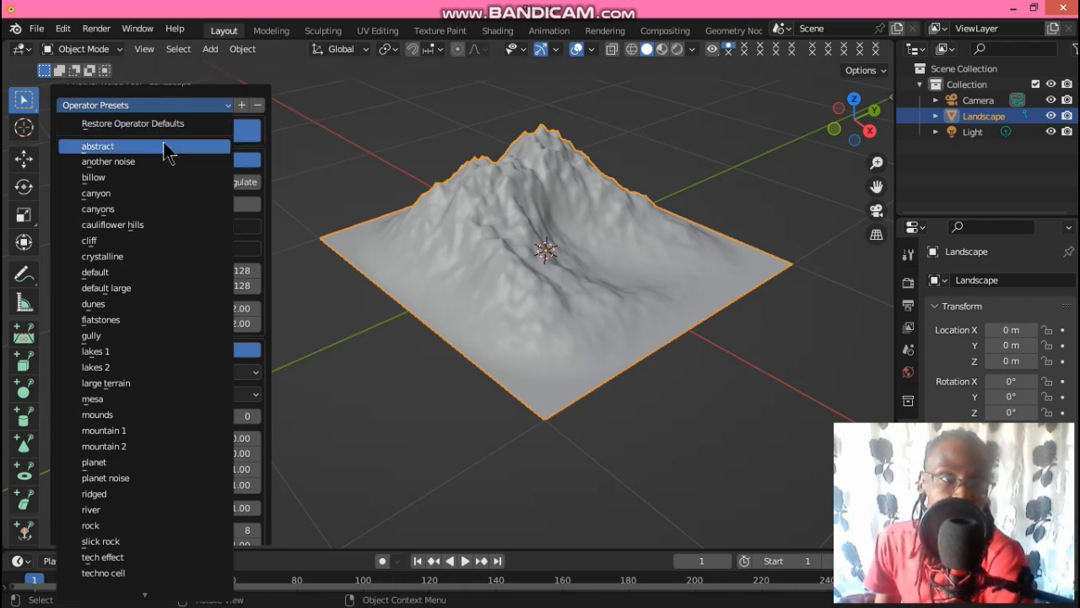
{"action": "left_click", "coordinate": [133, 211]}
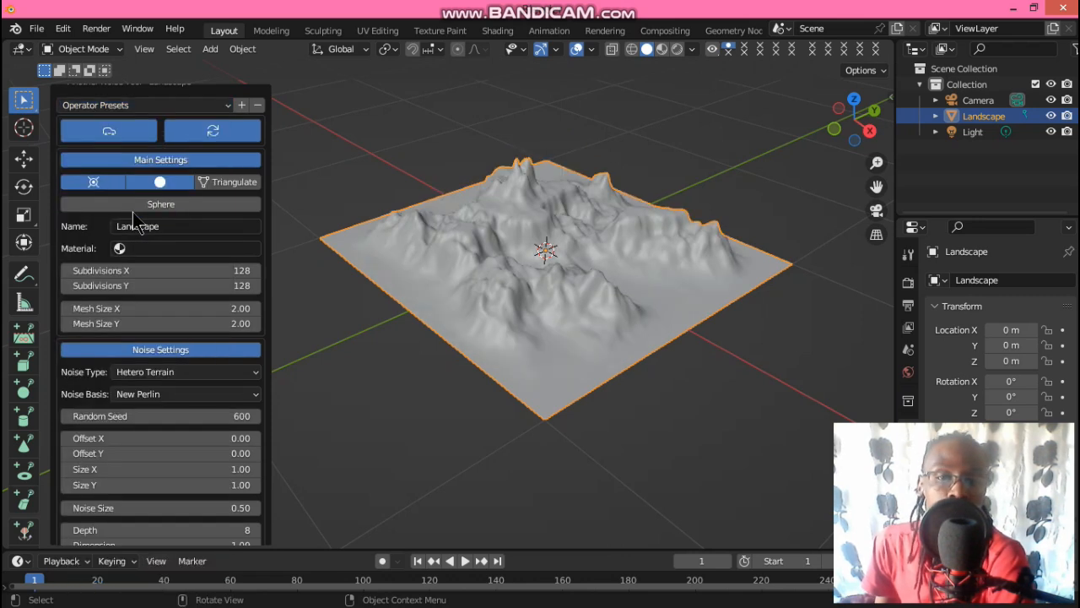
{"action": "left_click_drag", "start_coordinate": [877, 163], "coordinate": [844, 148]}
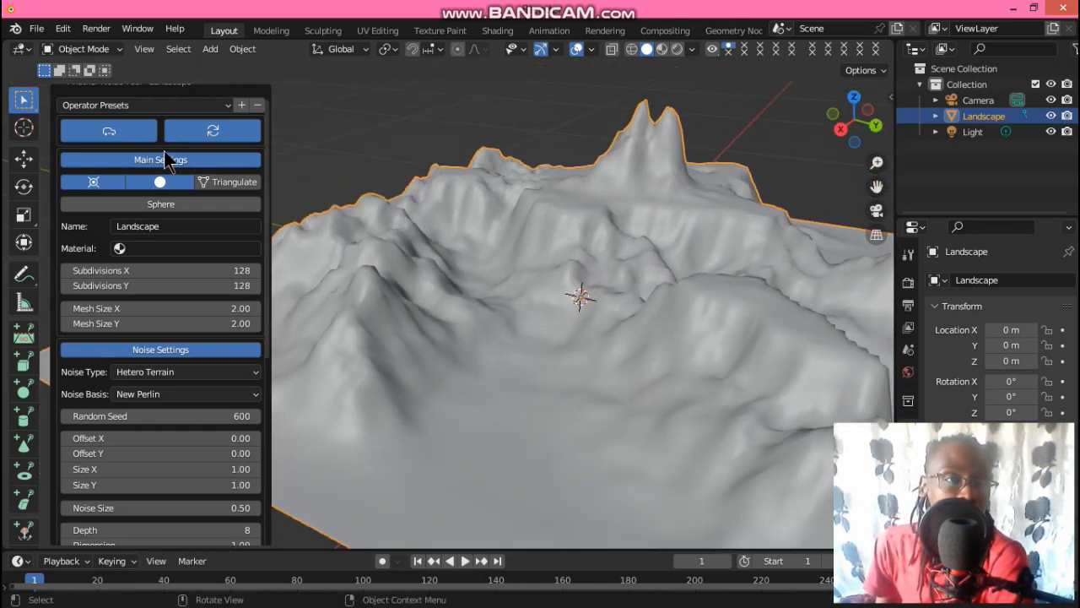
Apply the cliff operator preset to the landscape and inspect the resulting terrain from a wider angle
{"action": "left_click", "coordinate": [103, 106]}
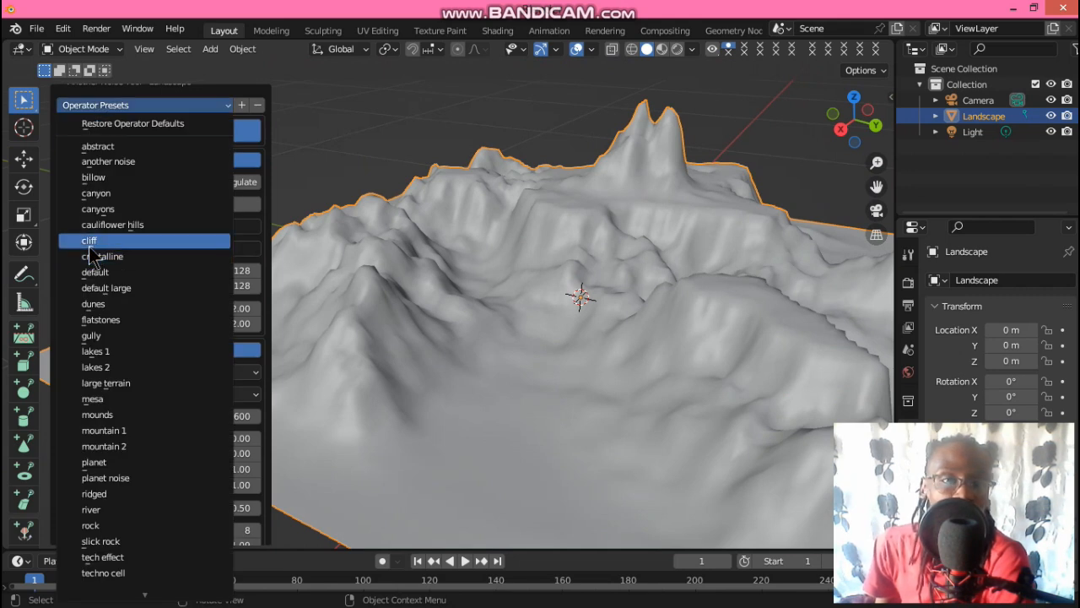
{"action": "left_click", "coordinate": [145, 480]}
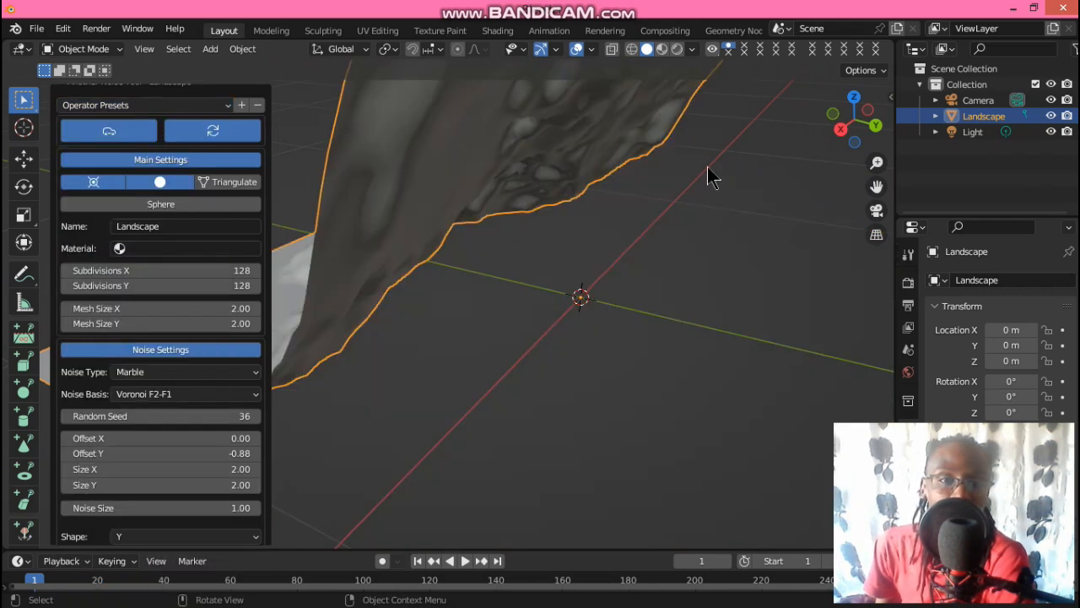
{"action": "left_click_drag", "start_coordinate": [877, 163], "coordinate": [877, 263]}
{"action": "left_click_drag", "start_coordinate": [848, 132], "coordinate": [1021, 132]}
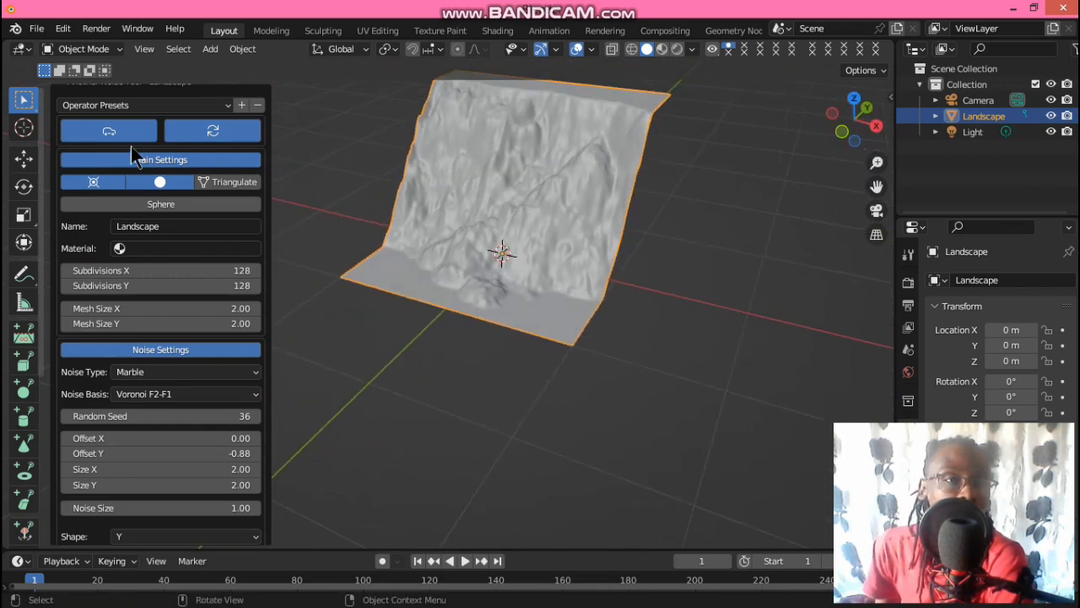
Apply the river operator preset to the landscape and inspect the resulting riverbed up close
{"action": "left_click", "coordinate": [147, 105]}
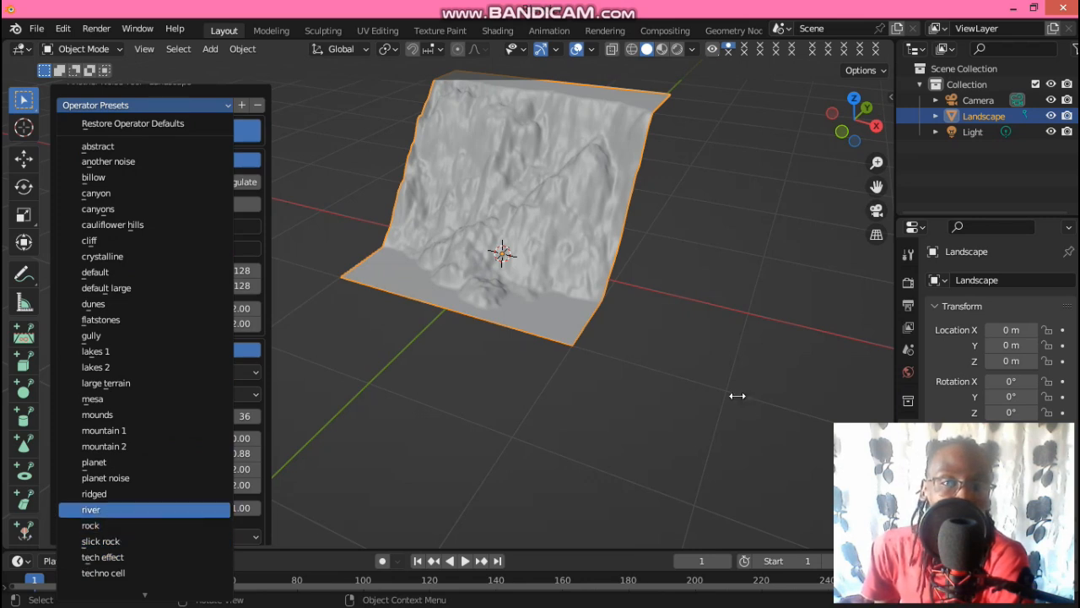
{"action": "key", "text": "Return"}
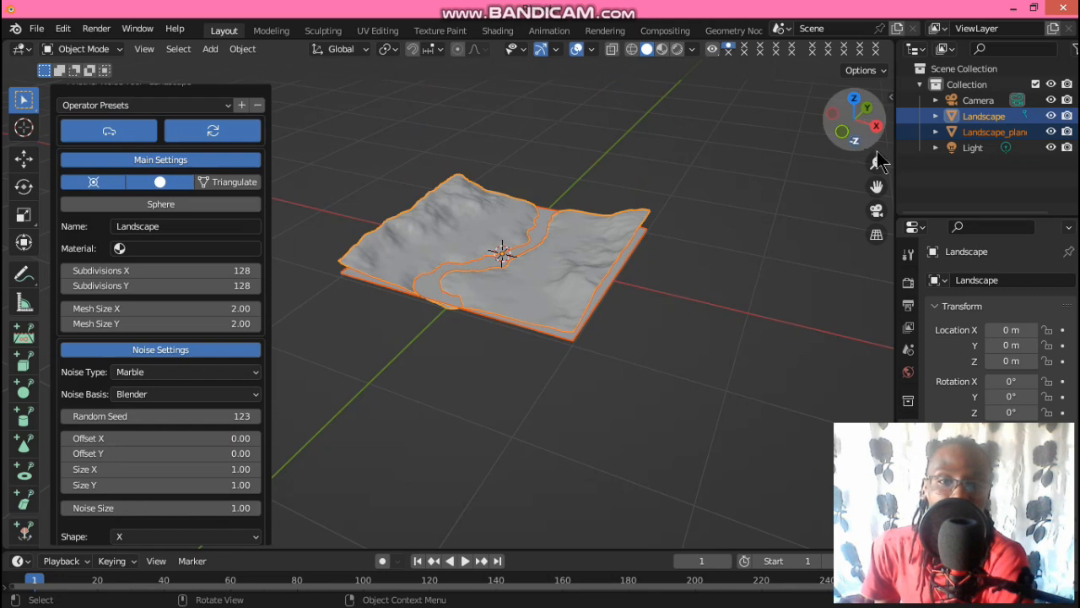
{"action": "left_click_drag", "start_coordinate": [877, 162], "coordinate": [620, 111]}
{"action": "left_click_drag", "start_coordinate": [875, 157], "coordinate": [877, 191]}
Apply the mountain 1 operator preset to the landscape and inspect the resulting peak
{"action": "left_click", "coordinate": [142, 109]}
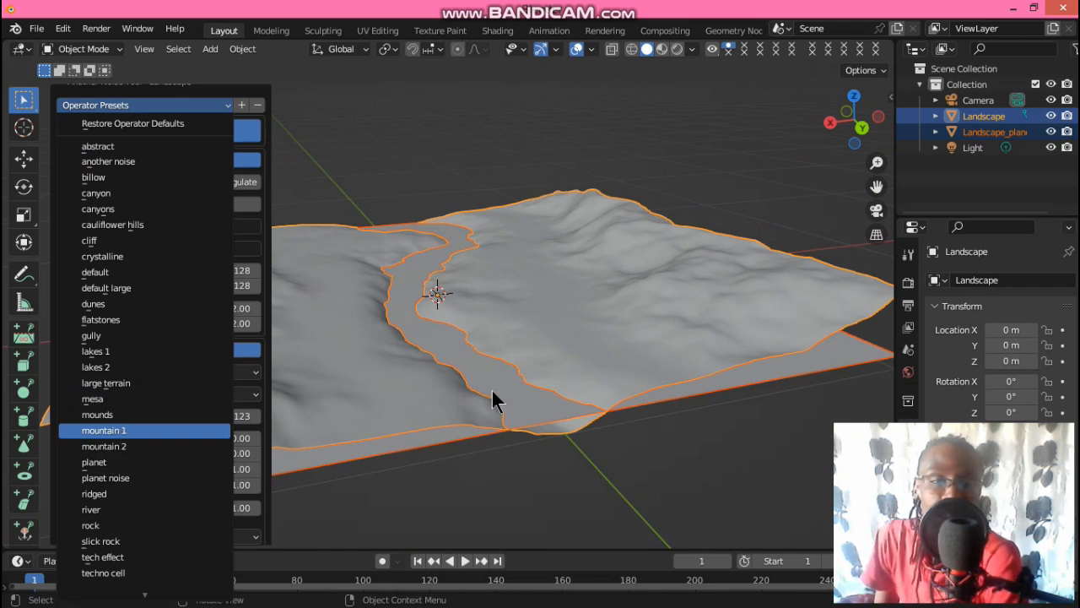
{"action": "key", "text": "Return"}
{"action": "left_click_drag", "start_coordinate": [866, 138], "coordinate": [866, 138]}
{"action": "left_click_drag", "start_coordinate": [875, 185], "coordinate": [860, 187]}
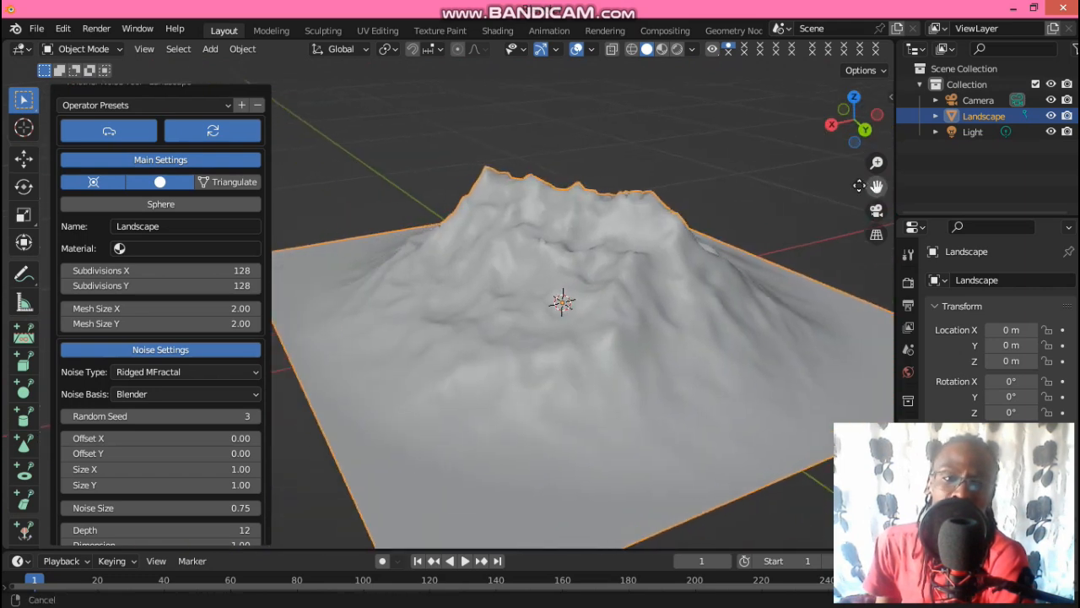
Reapply the canyons operator preset and set the landscape's subdivisions to 500 in X and 400 in Y
{"action": "left_click", "coordinate": [150, 108]}
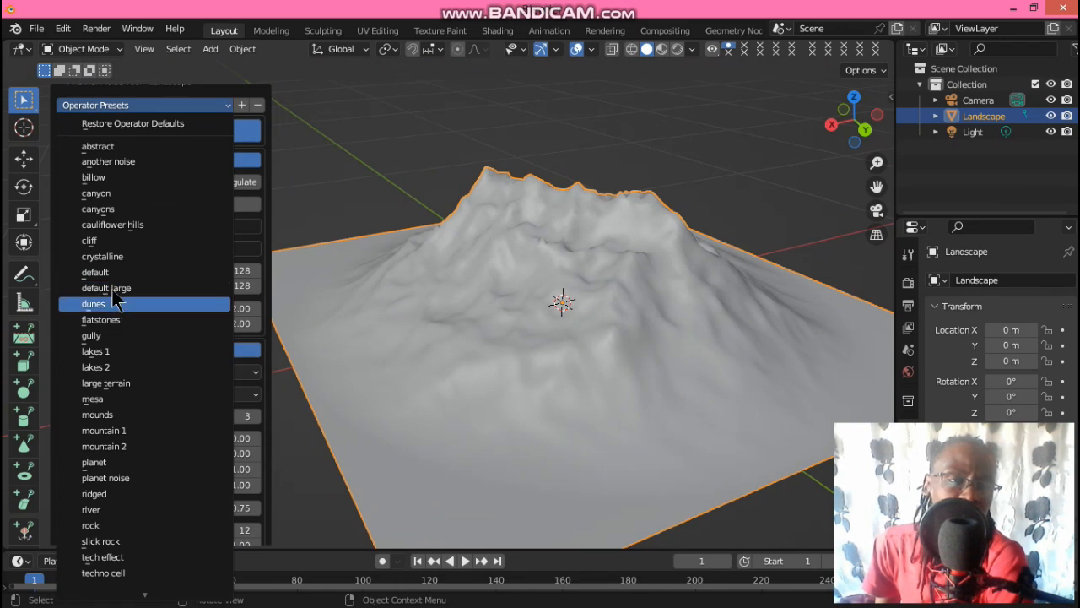
{"action": "left_click", "coordinate": [122, 215]}
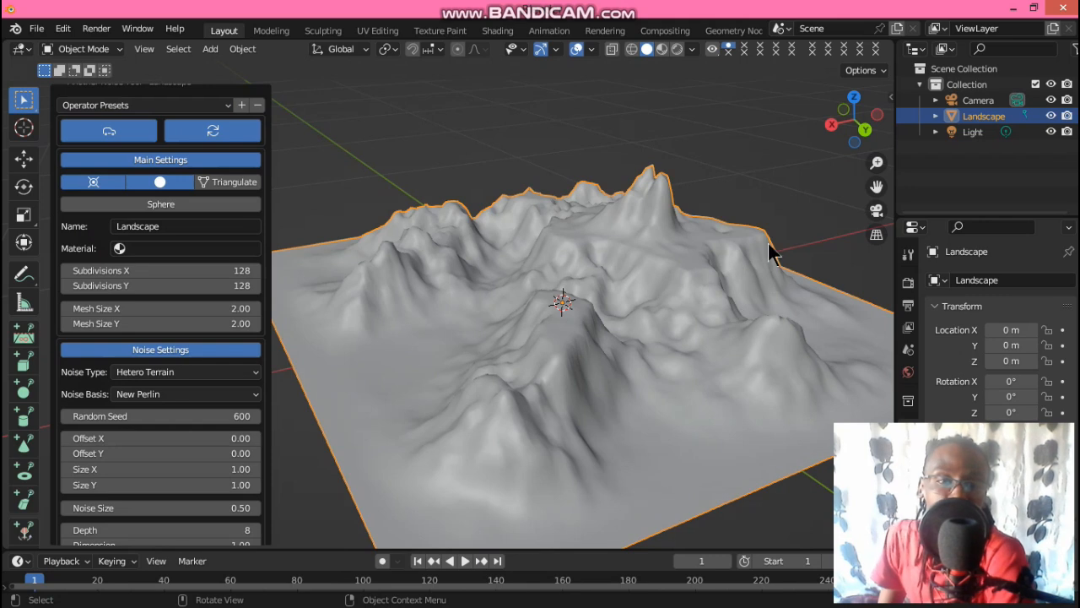
{"action": "left_click", "coordinate": [157, 274]}
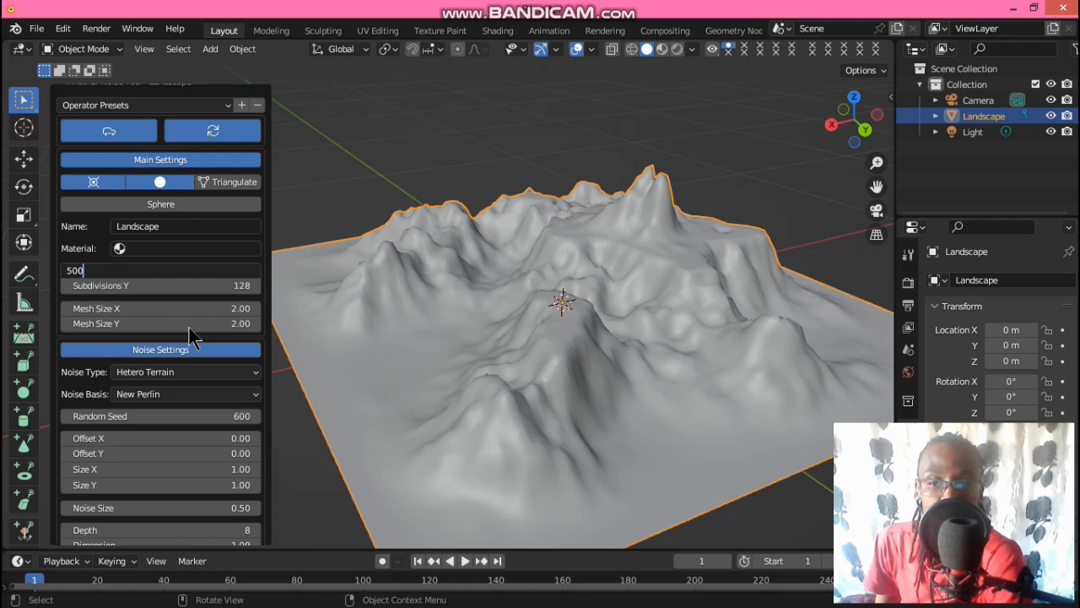
{"action": "key", "text": "Return"}
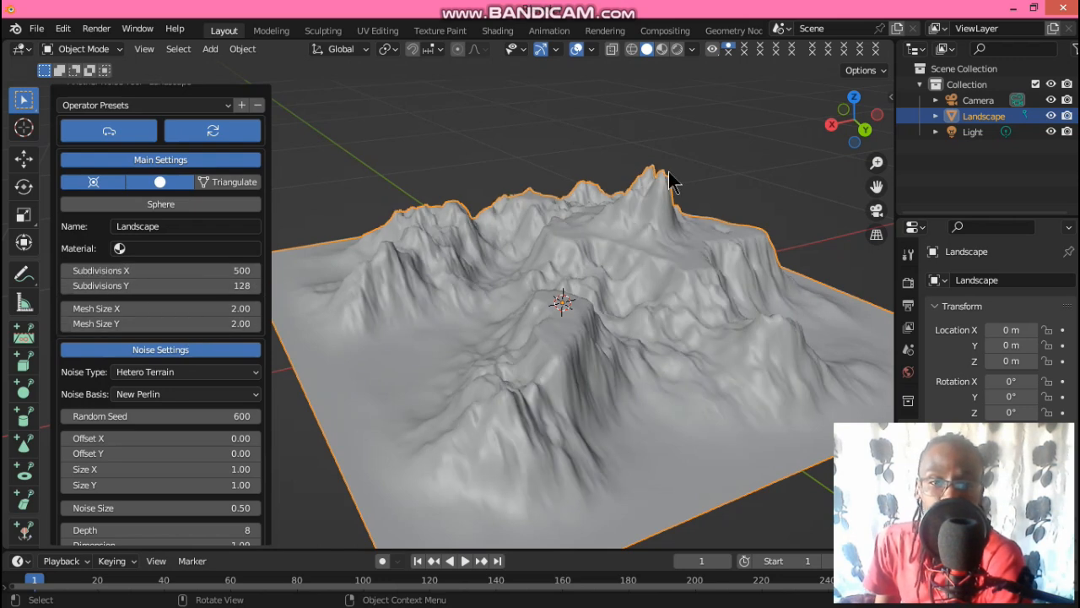
{"action": "left_click_drag", "start_coordinate": [874, 165], "coordinate": [855, 144]}
{"action": "left_click", "coordinate": [198, 287]}
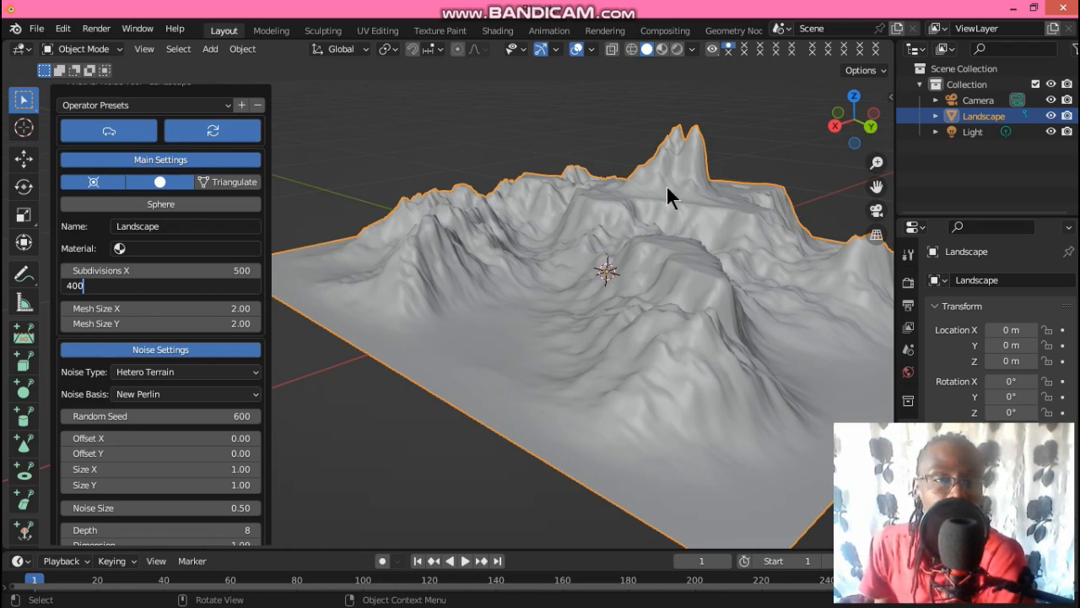
{"action": "key", "text": "Return"}
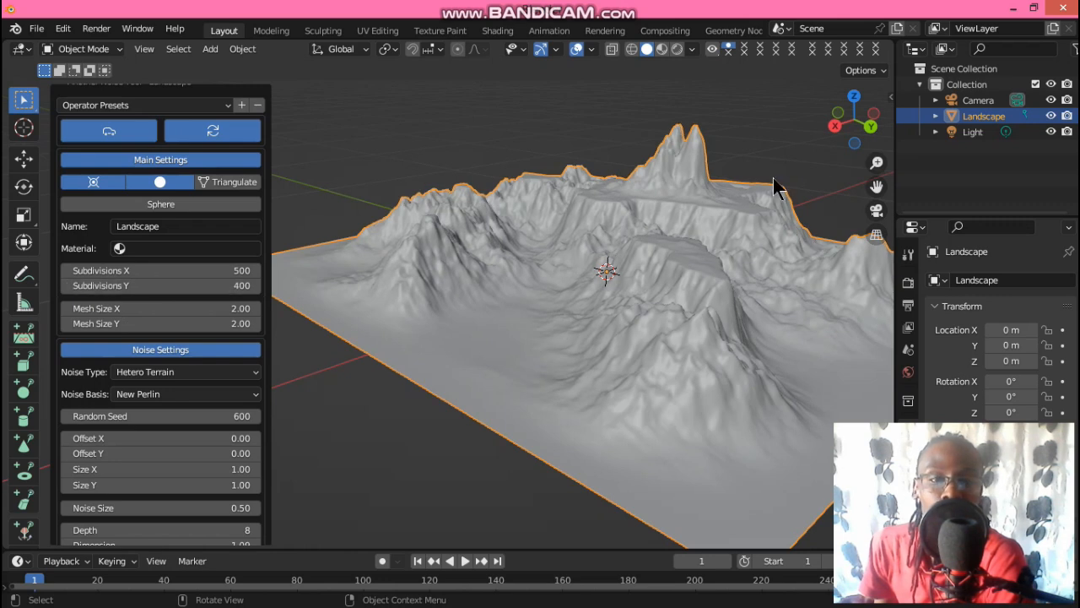
{"action": "left_click_drag", "start_coordinate": [854, 125], "coordinate": [840, 177]}
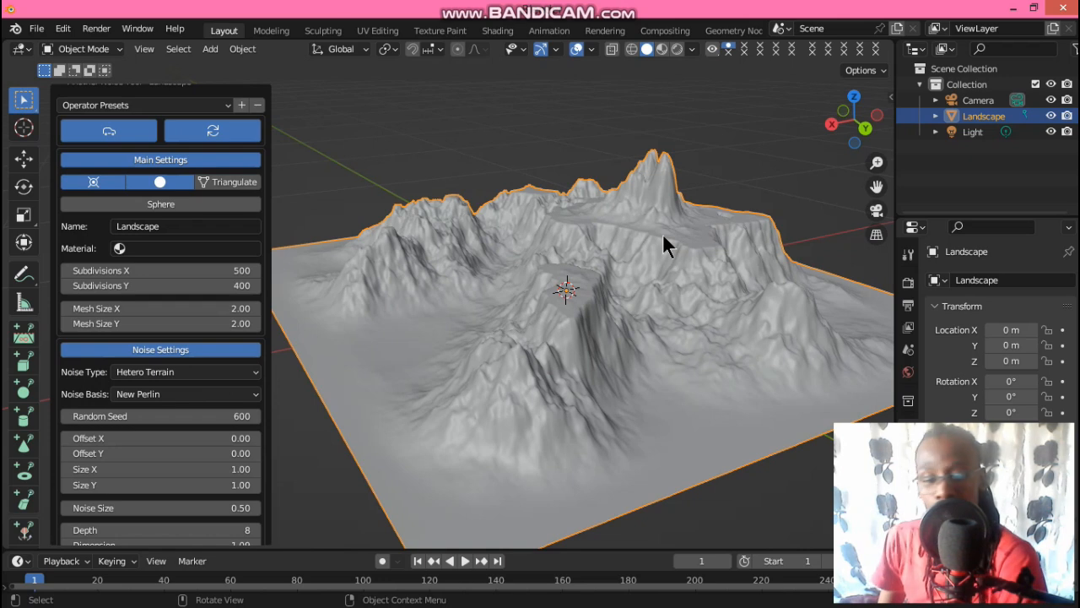
Examine the landscape's noise and displace settings, including the available noise types
{"action": "left_click_drag", "start_coordinate": [270, 266], "coordinate": [260, 363]}
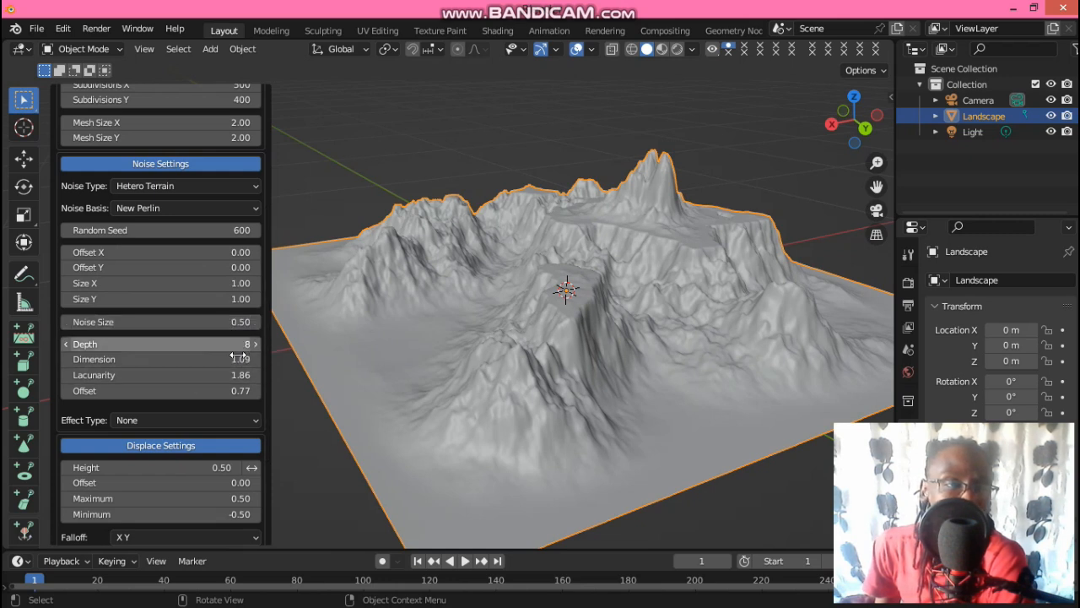
{"action": "scroll", "coordinate": [269, 321], "scroll_direction": "down", "scroll_amount": 2}
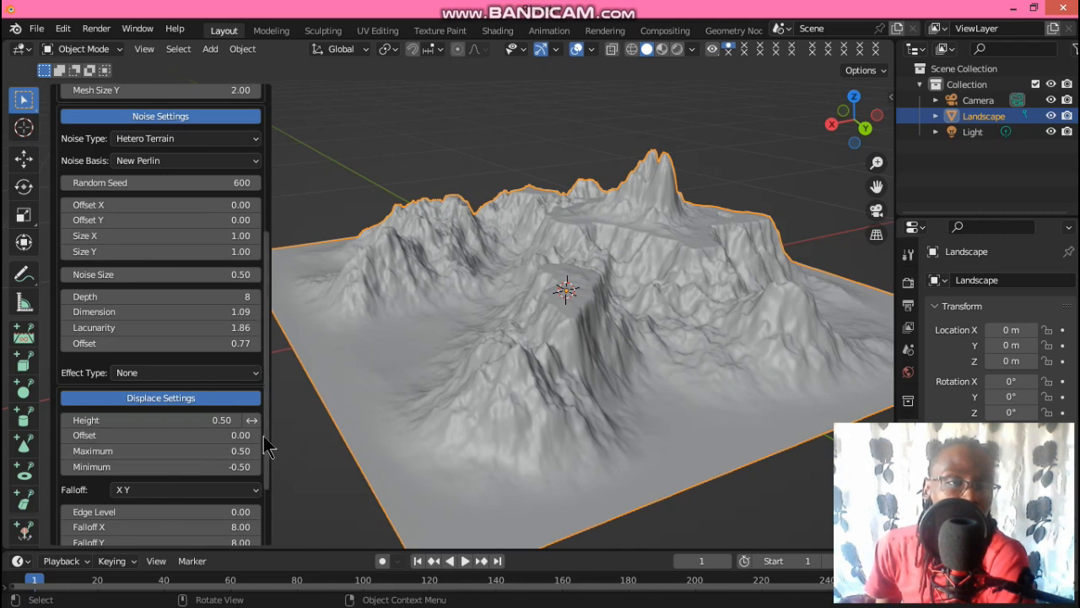
{"action": "scroll", "coordinate": [269, 426], "scroll_direction": "up", "scroll_amount": 2}
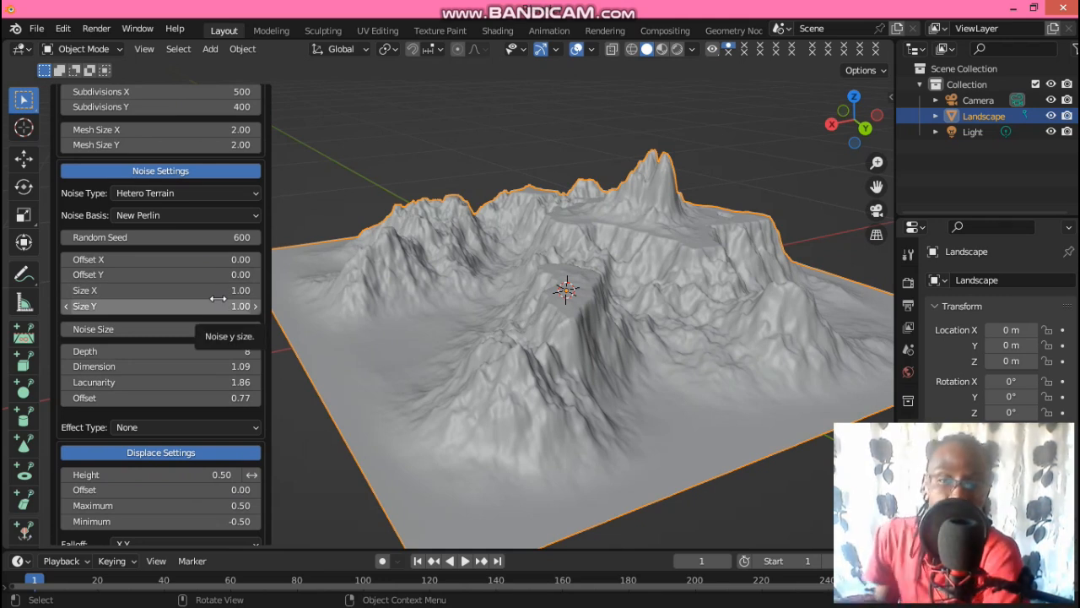
{"action": "left_click", "coordinate": [165, 195]}
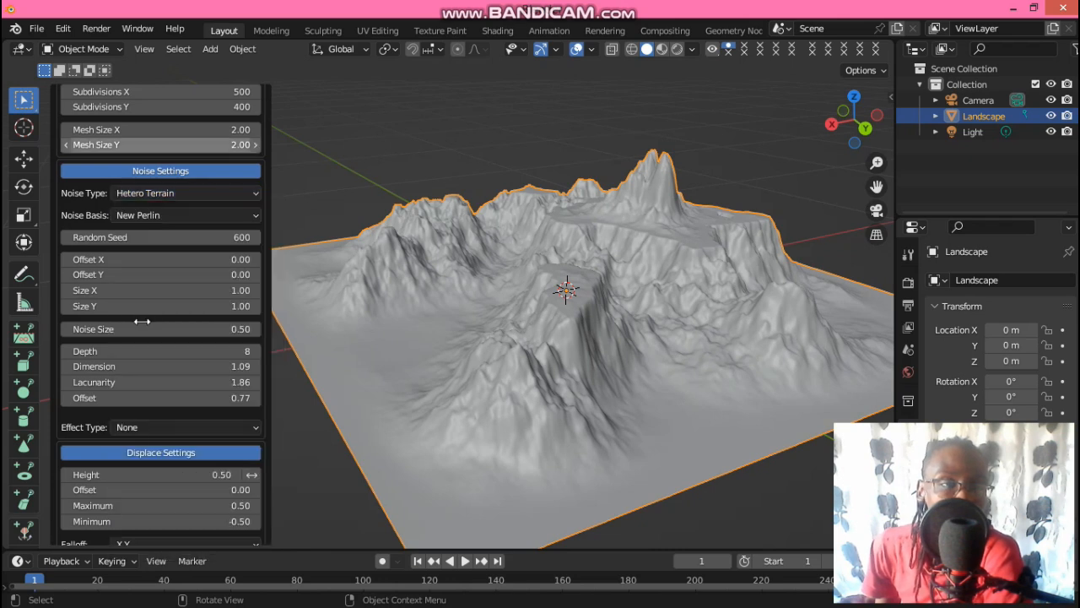
{"action": "left_click", "coordinate": [171, 194]}
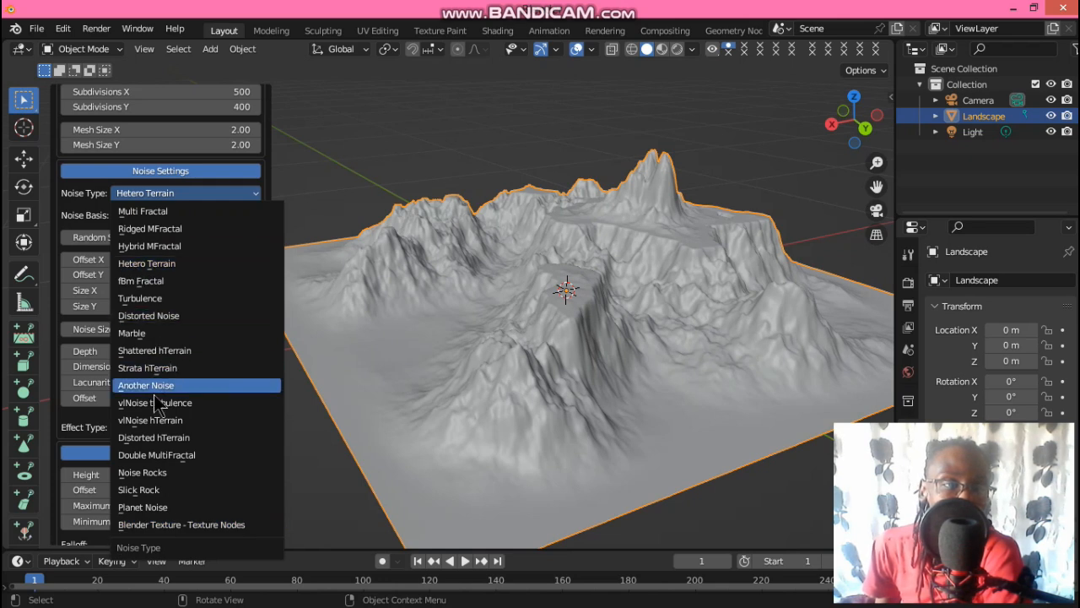
{"action": "left_click", "coordinate": [157, 198]}
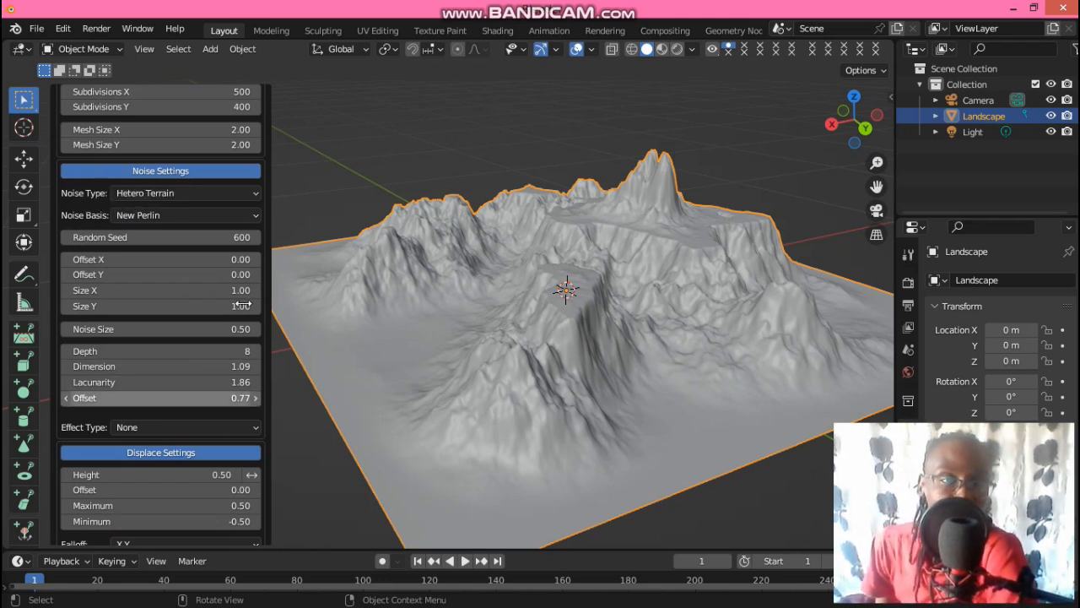
Set the landscape's displace height to 0.60 and add a water plane
{"action": "left_click_drag", "start_coordinate": [269, 269], "coordinate": [268, 363]}
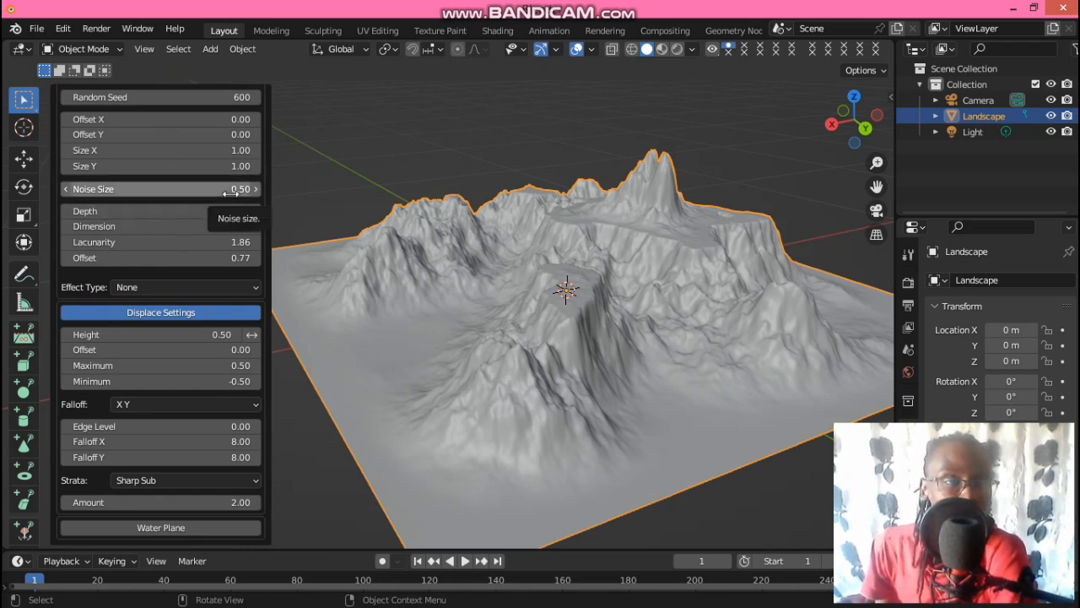
{"action": "left_click", "coordinate": [221, 334]}
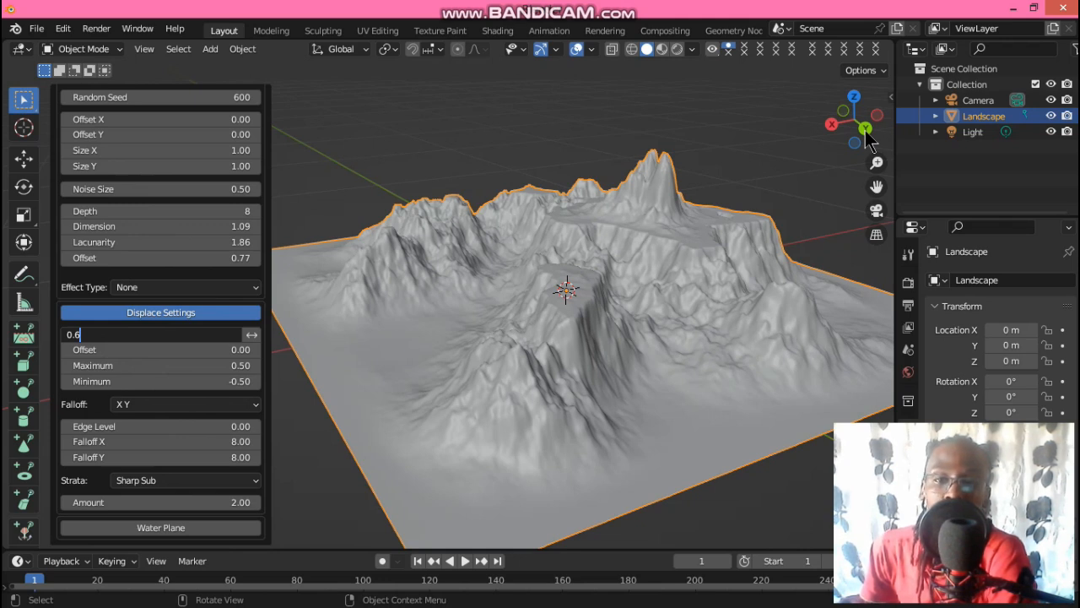
{"action": "key", "text": "Return"}
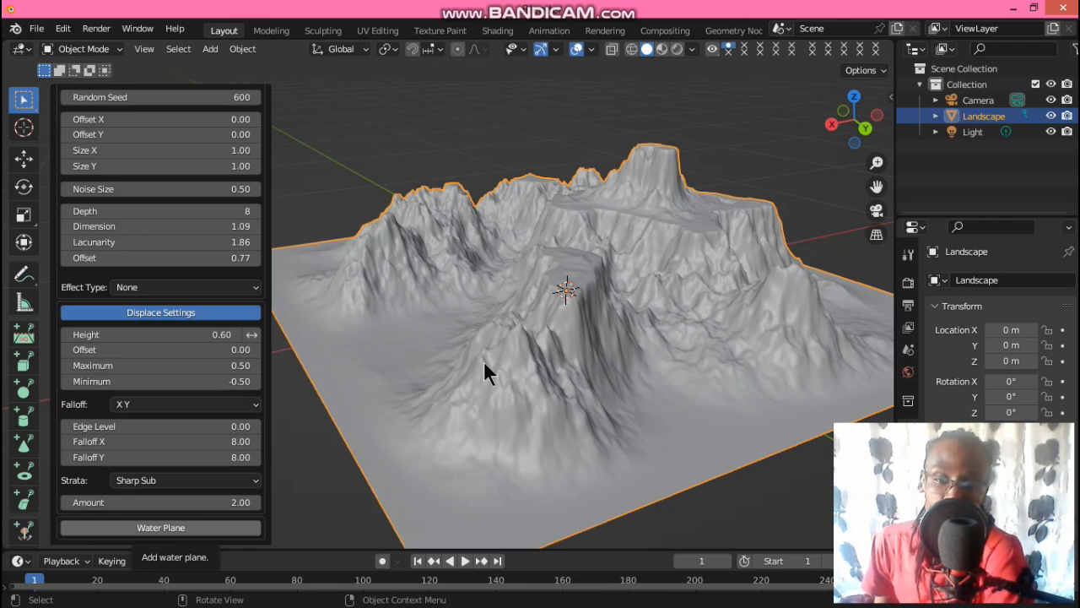
{"action": "left_click", "coordinate": [161, 527]}
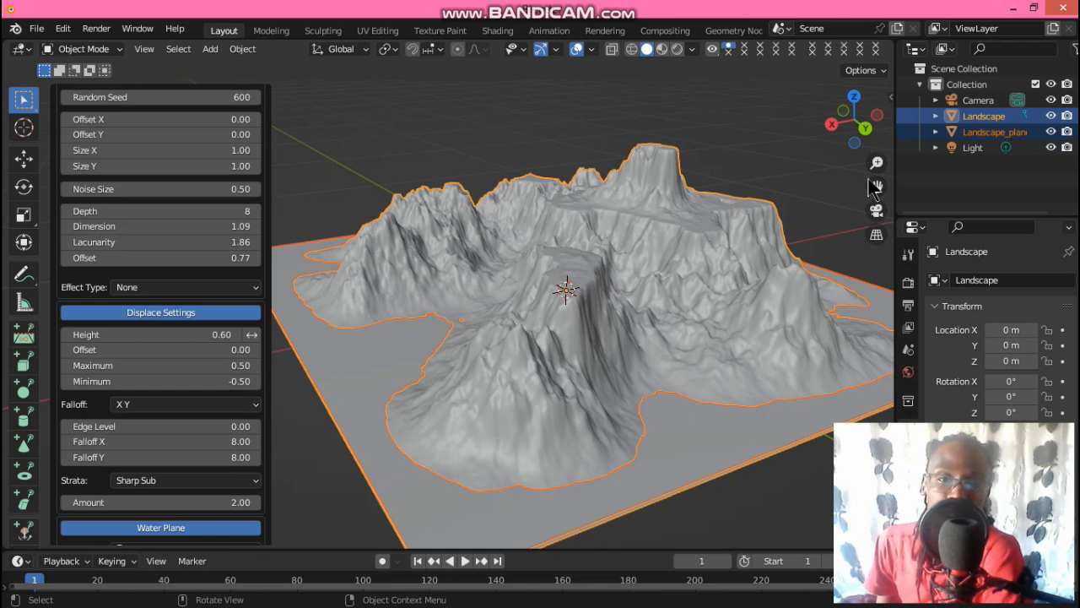
{"action": "left_click_drag", "start_coordinate": [877, 186], "coordinate": [877, 118]}
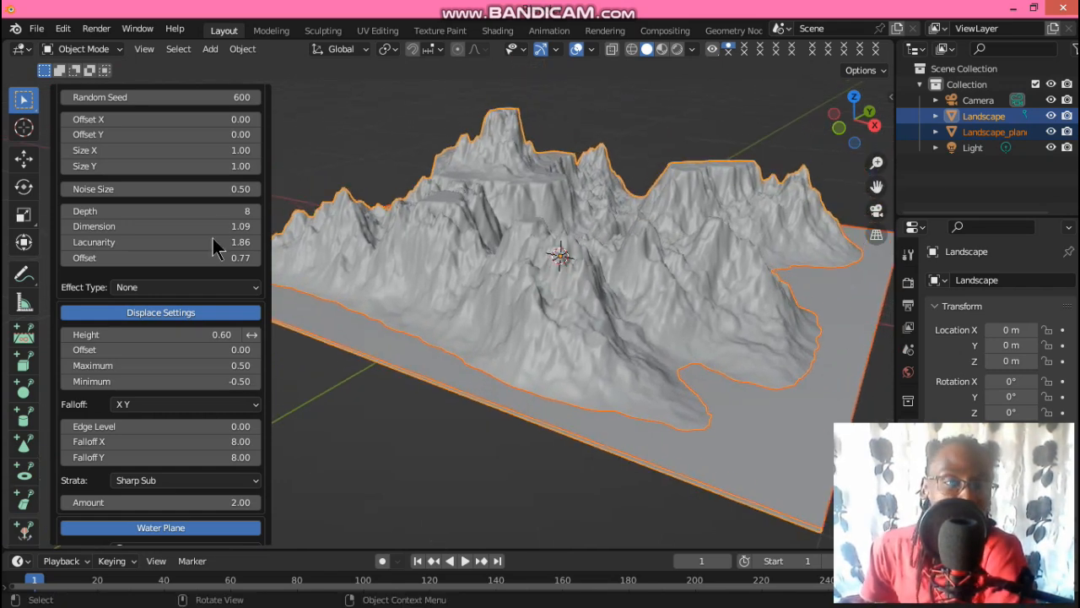
Select only the water plane and raise it about 0.08 m along the Z axis
{"action": "left_click", "coordinate": [386, 376]}
{"action": "left_click_drag", "start_coordinate": [848, 140], "coordinate": [608, 212]}
{"action": "left_click", "coordinate": [361, 415]}
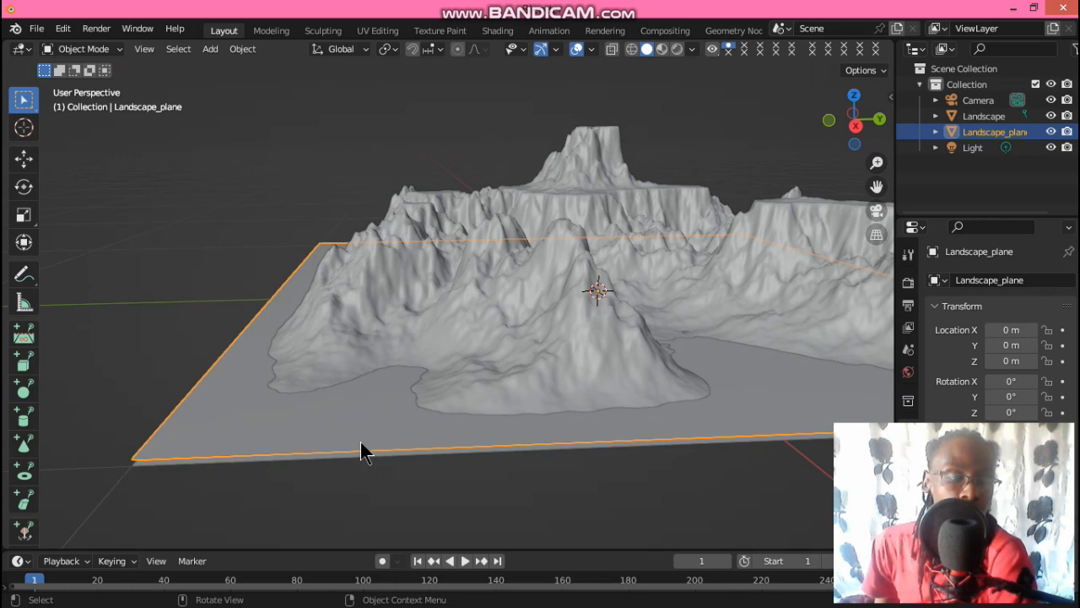
{"action": "key", "text": "g"}
{"action": "key", "text": "z"}
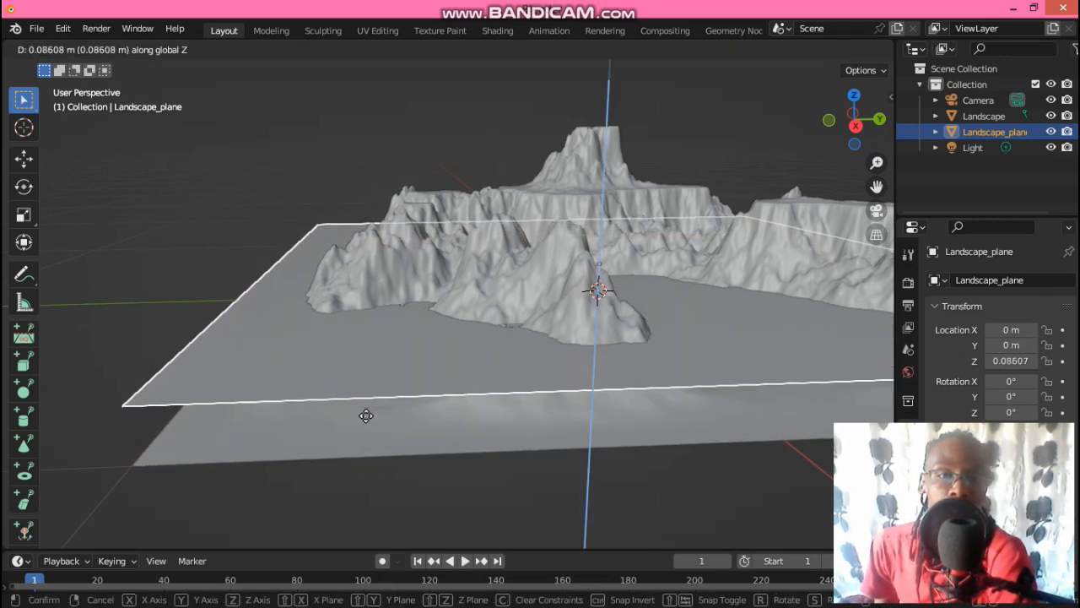
{"action": "left_click", "coordinate": [367, 410]}
Raise the water plane along the Z axis by about another 0.06 m, to further flood the canyons
{"action": "left_click_drag", "start_coordinate": [853, 126], "coordinate": [793, 144]}
{"action": "key", "text": "g"}
{"action": "key", "text": "z"}
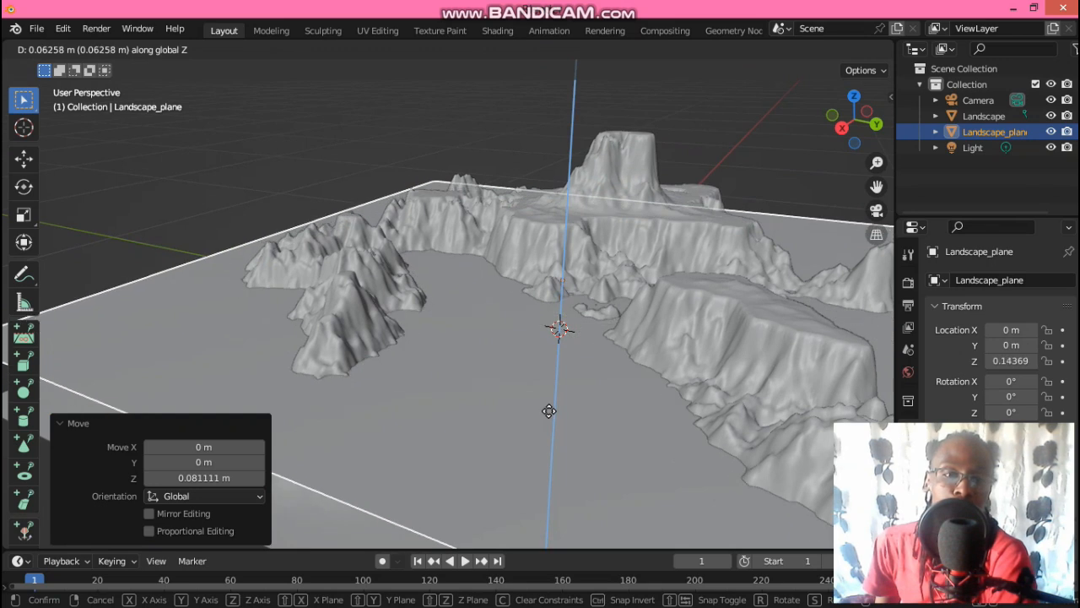